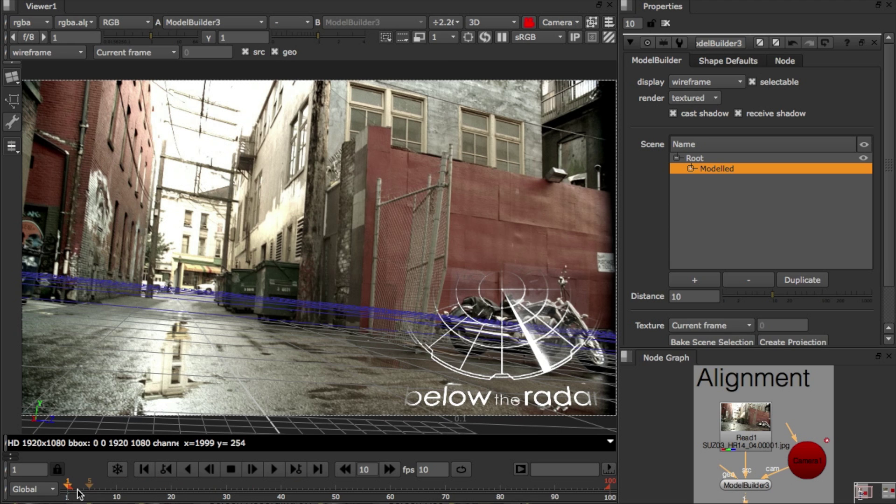
# Step: Show the Modelled group over the footage and play from frame 1 to frame 25 to examine how the geometry follows the shot
pyautogui.moveTo(70, 491)
pyautogui.mouseDown()
pyautogui.moveTo(210, 492)
pyautogui.moveTo(67, 498)
pyautogui.mouseUp()
pyautogui.click(864, 168)
pyautogui.click(274, 469)
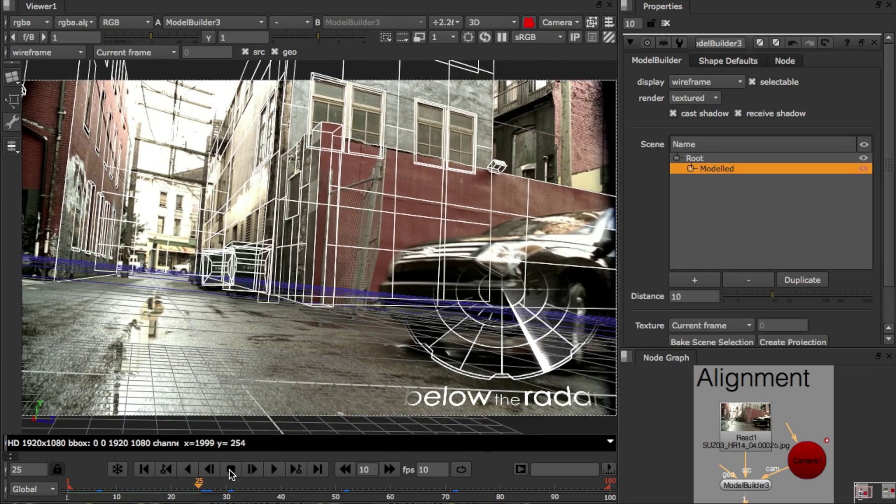
pyautogui.click(229, 469)
pyautogui.click(812, 463)
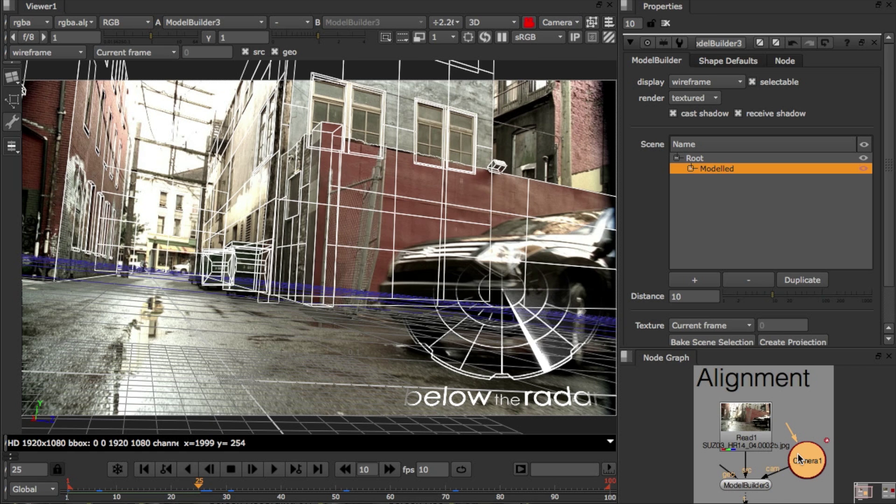
pyautogui.click(741, 418)
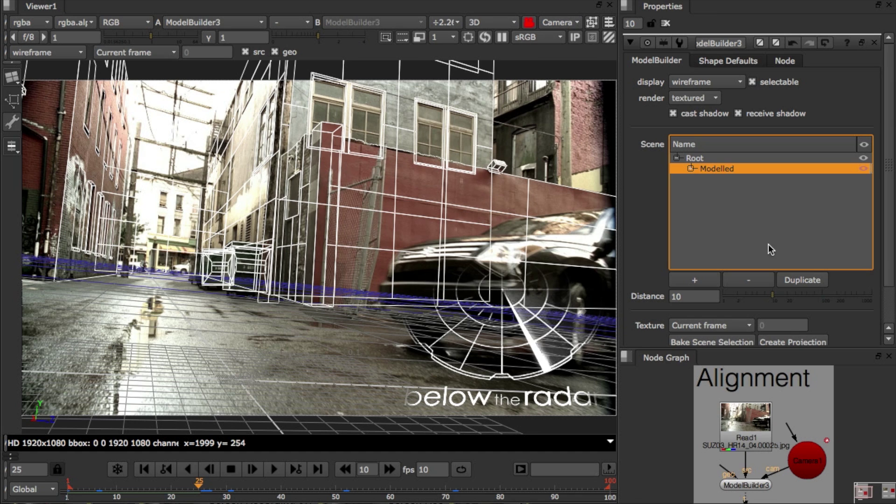
# Step: Expand the Modelled group in the scene tree and inspect the objects inside its Red Wall subgroup
pyautogui.click(690, 169)
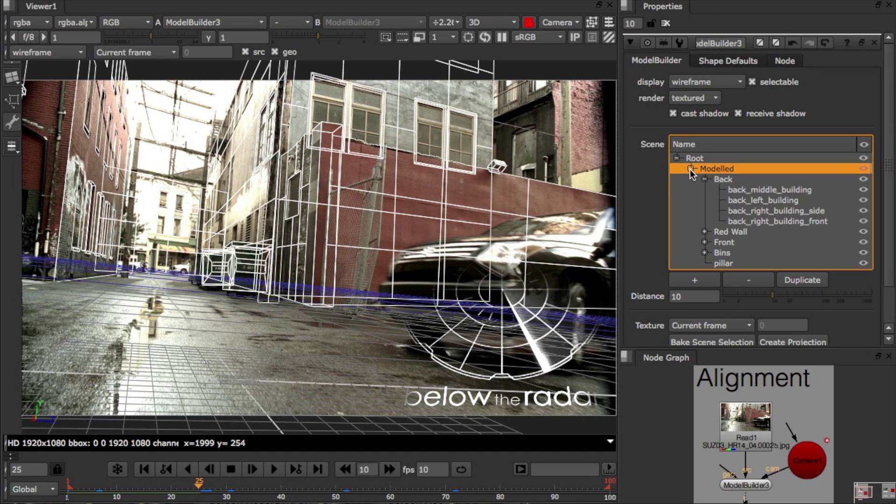
pyautogui.click(706, 232)
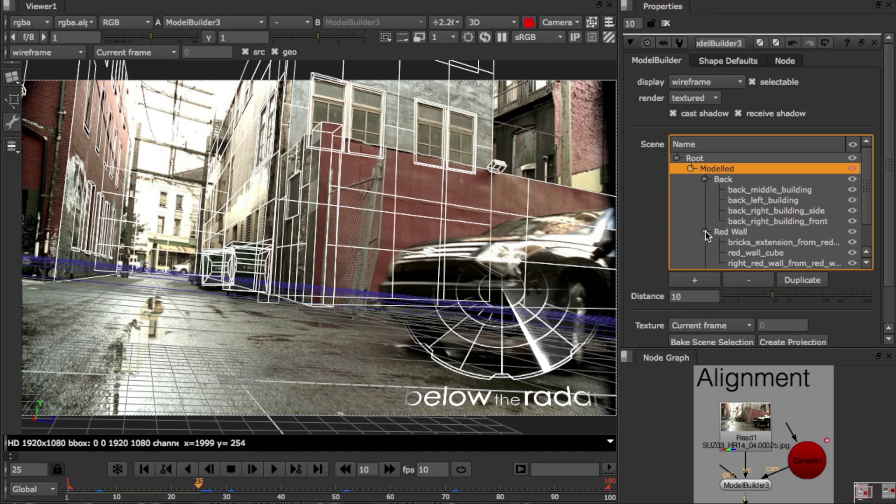
pyautogui.click(705, 232)
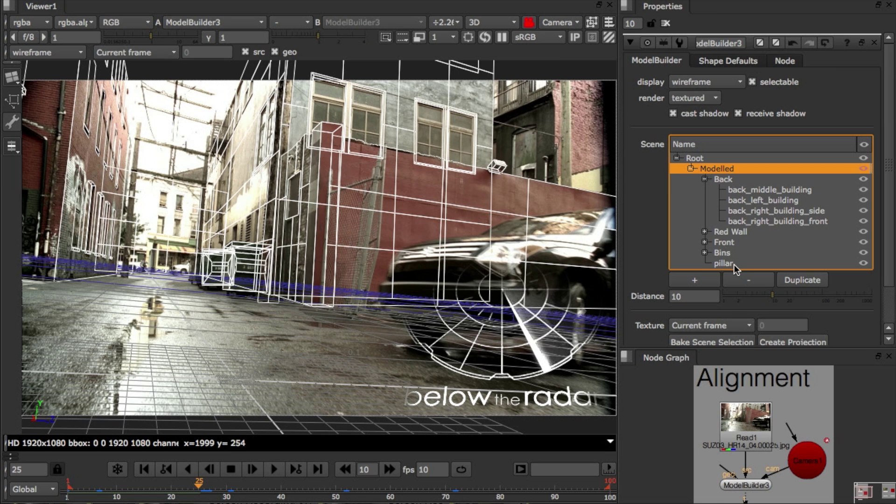
# Step: Hide the back buildings and the Red Wall group, finish by hiding the whole Modelled group, and collapse it
pyautogui.click(864, 201)
pyautogui.click(864, 211)
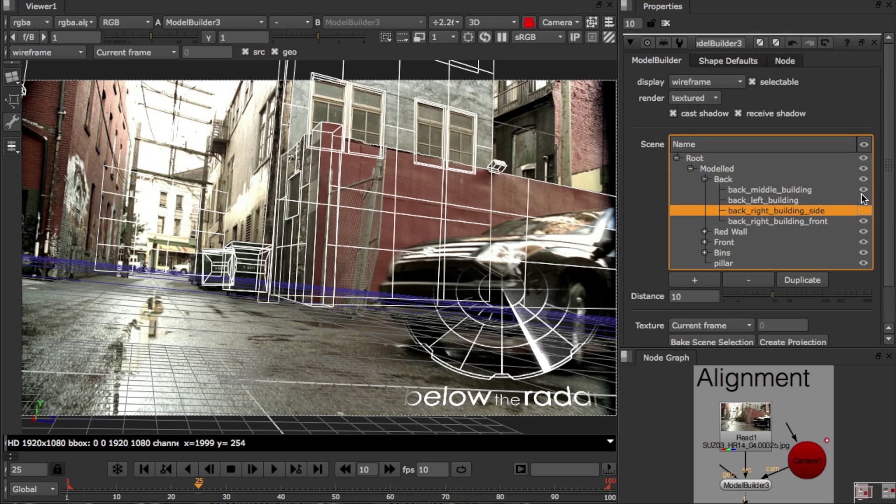
pyautogui.click(864, 180)
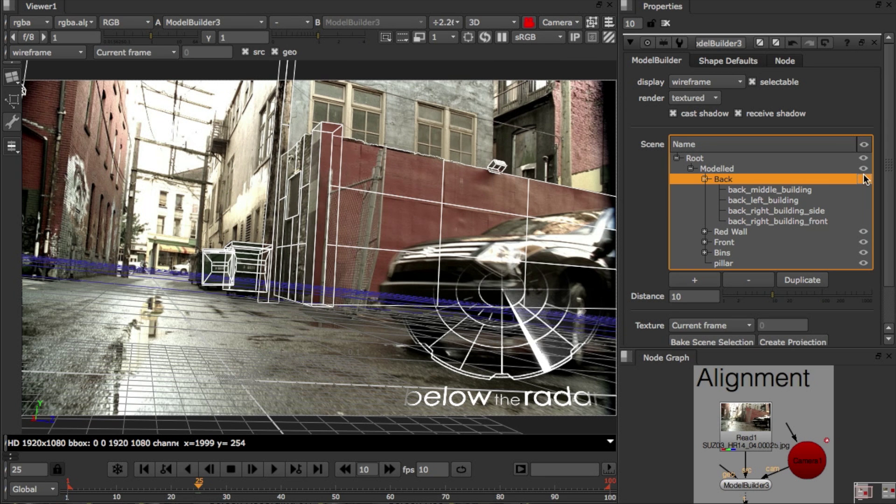
pyautogui.click(864, 232)
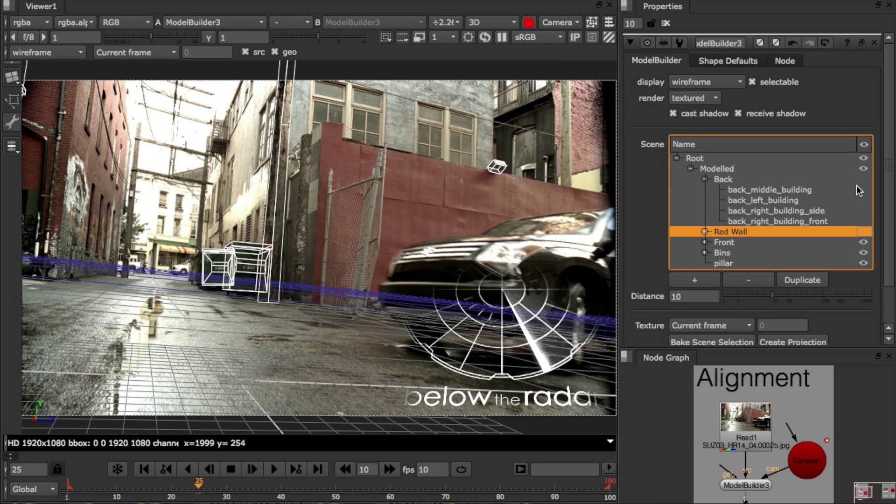
pyautogui.click(864, 169)
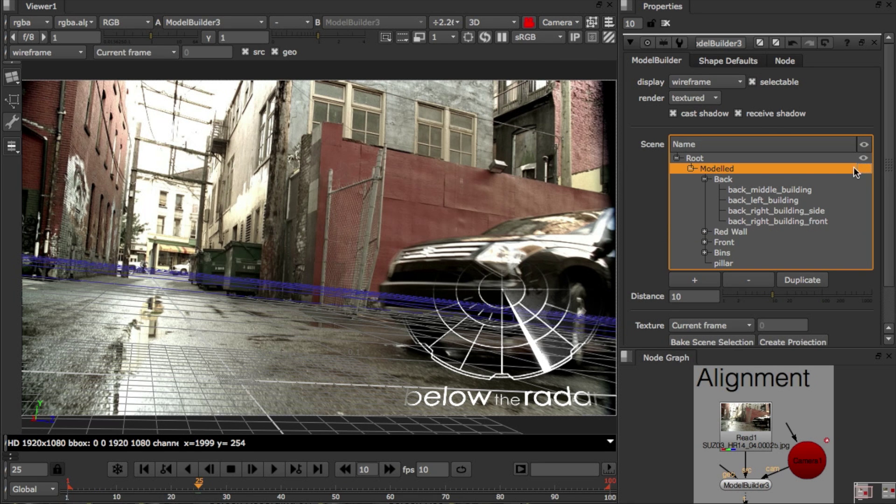
pyautogui.click(691, 169)
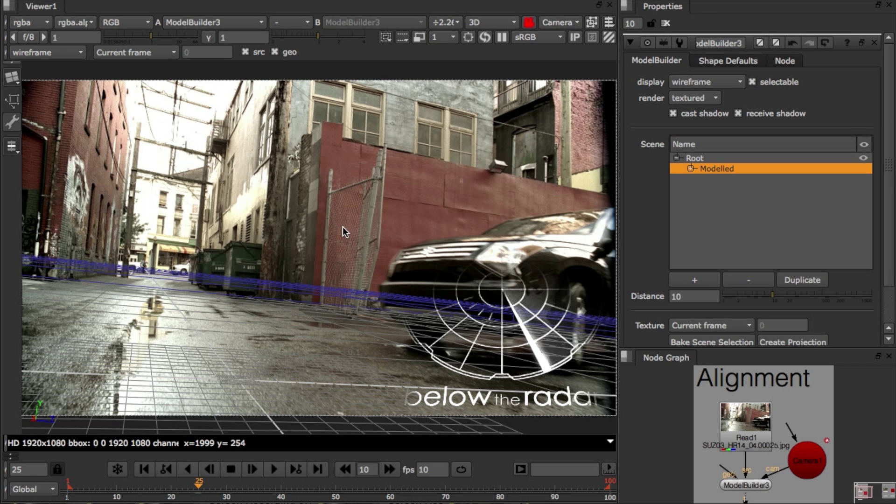
# Step: Unlock the viewer from the camera and scrub to frame 86 to examine the camera's movement through the 3D scene
pyautogui.hotkey('ctrl', 'l')
pyautogui.keyDown('alt'); pyautogui.moveTo(430, 225); pyautogui.dragTo(340, 230, button='middle'); pyautogui.keyUp('alt')
pyautogui.keyDown('ctrl'); pyautogui.moveTo(472, 223); pyautogui.dragTo(327, 336); pyautogui.keyUp('ctrl')
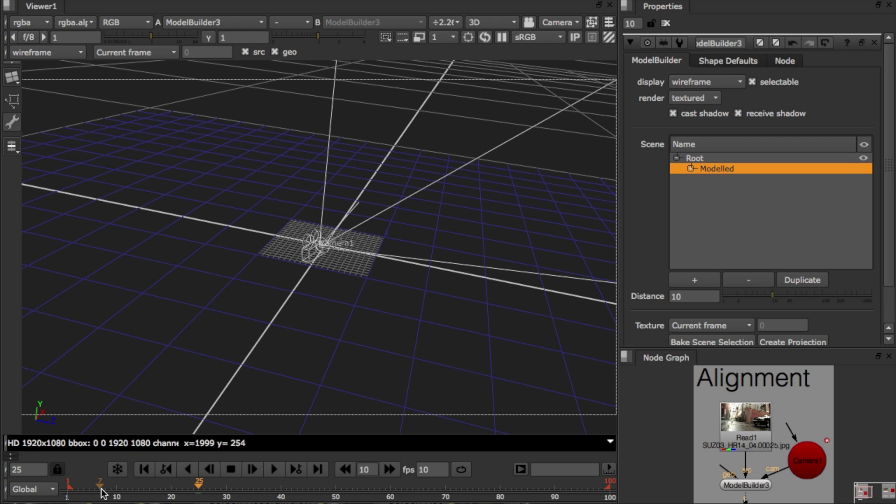
pyautogui.click(117, 490)
pyautogui.moveTo(130, 494); pyautogui.dragTo(534, 489)
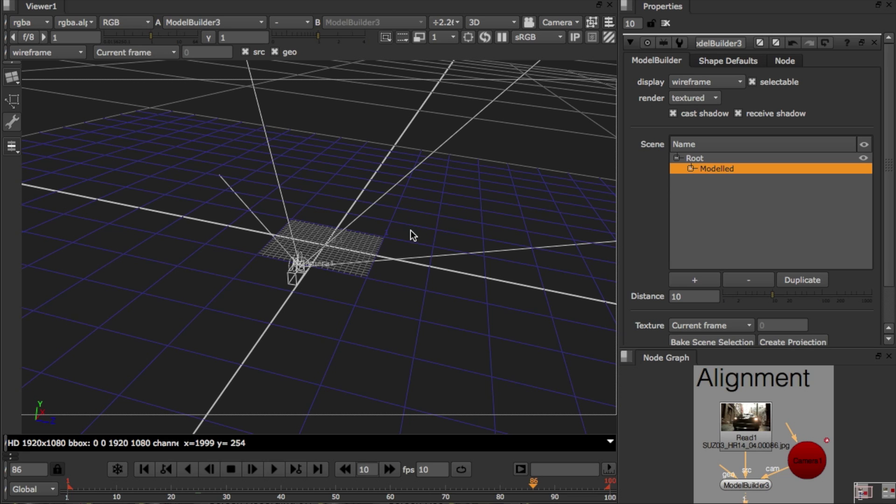
pyautogui.moveTo(698, 296); pyautogui.dragTo(658, 295)
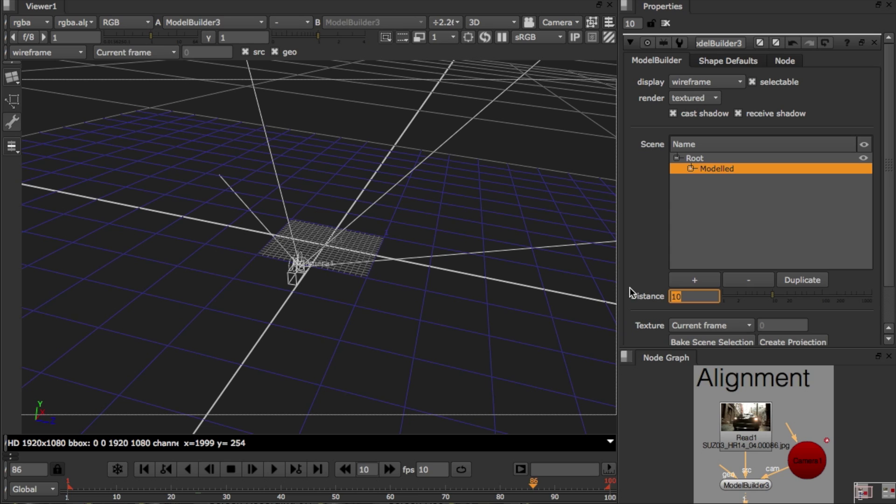
pyautogui.click(706, 298)
pyautogui.click(15, 73)
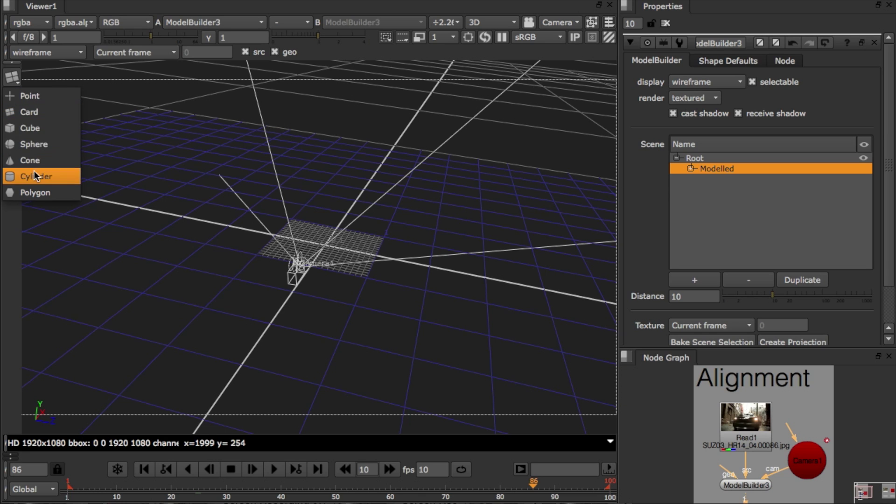
pyautogui.click(128, 145)
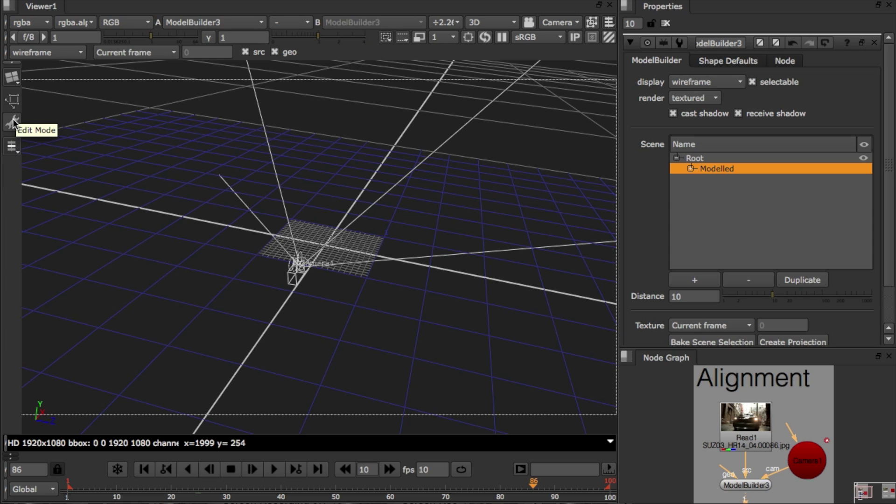
pyautogui.click(12, 149)
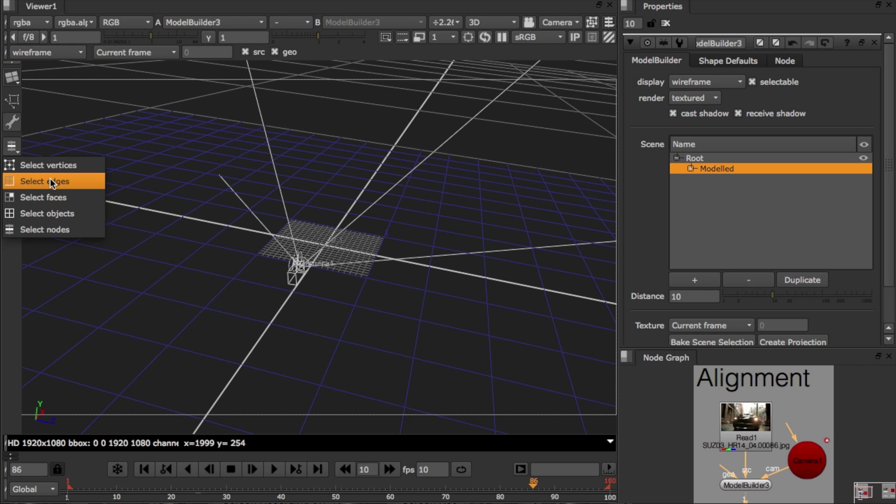
pyautogui.click(205, 178)
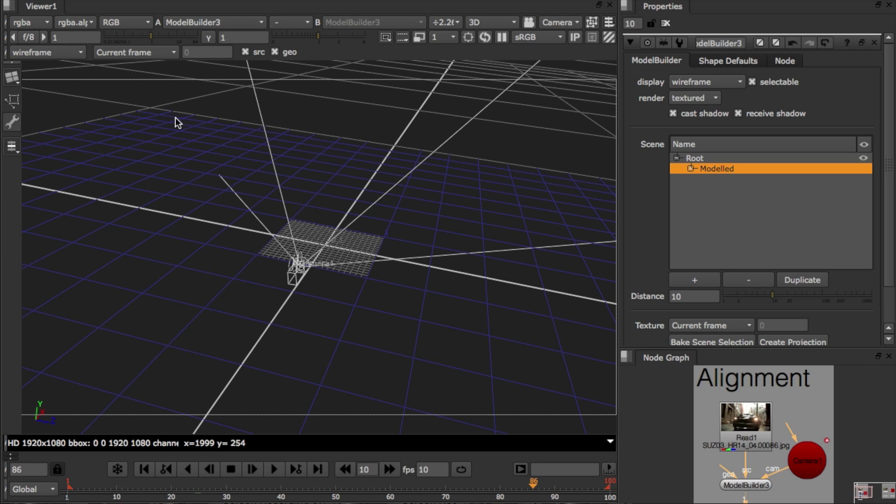
# Step: Switch ModelBuilder to alignment mode with the view locked to the camera, keeping alignment by object transform
pyautogui.click(13, 100)
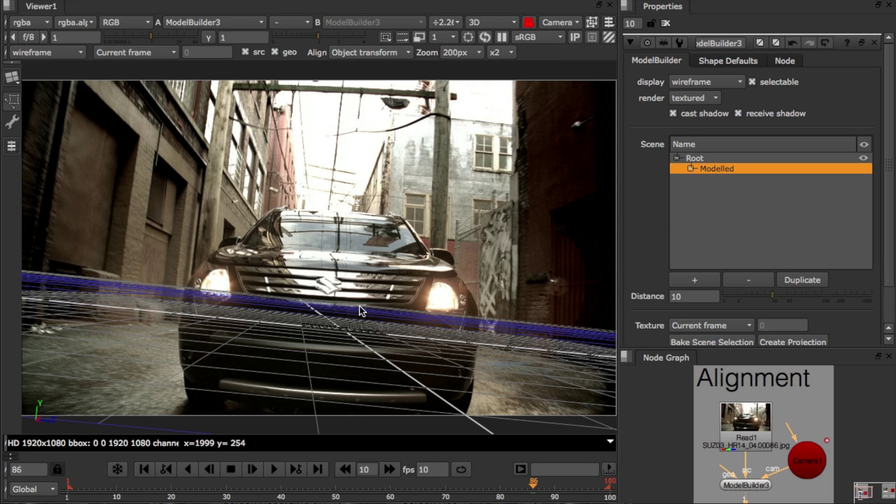
pyautogui.press('super+l')
pyautogui.press('super+l')
pyautogui.press('super+l')
pyautogui.press('super+l')
pyautogui.click(374, 49)
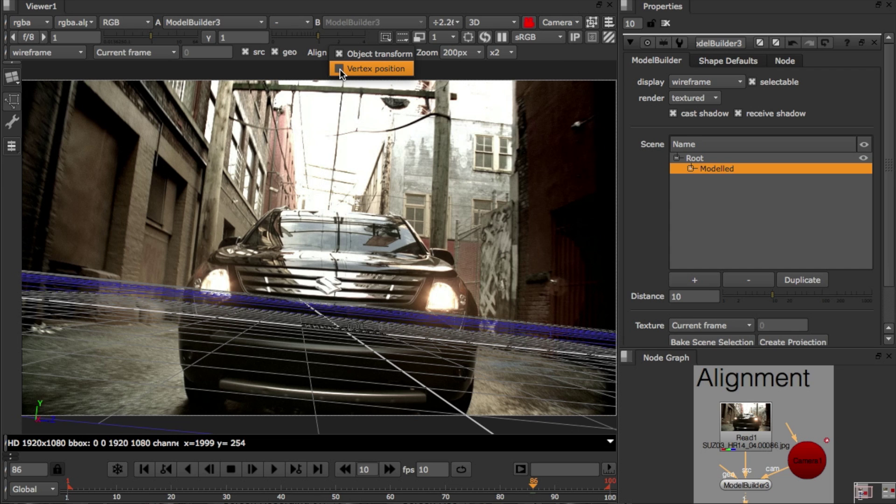
pyautogui.click(350, 129)
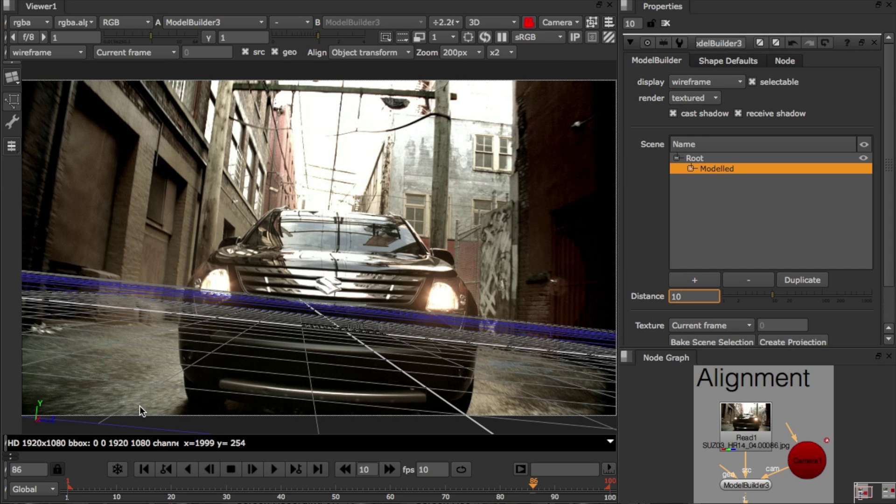
# Step: Place a new point shape near the top-left corner of the red wall at frame 1
pyautogui.click(68, 489)
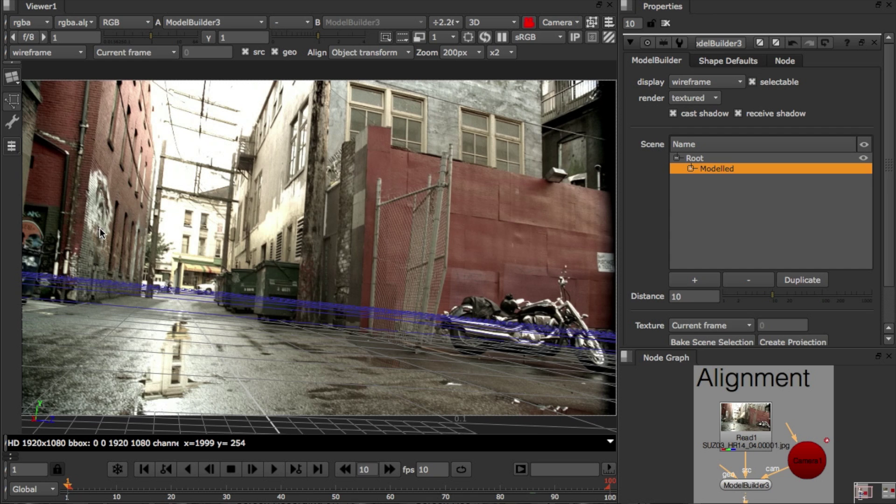
pyautogui.click(13, 78)
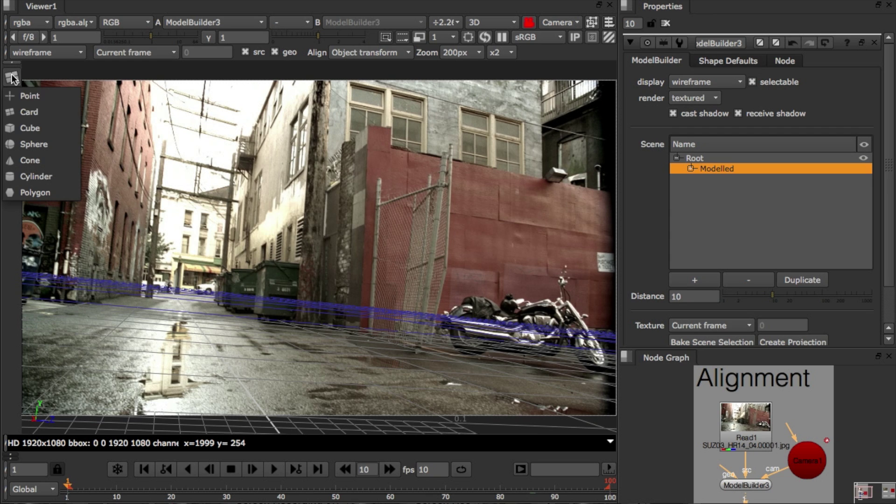
pyautogui.click(35, 93)
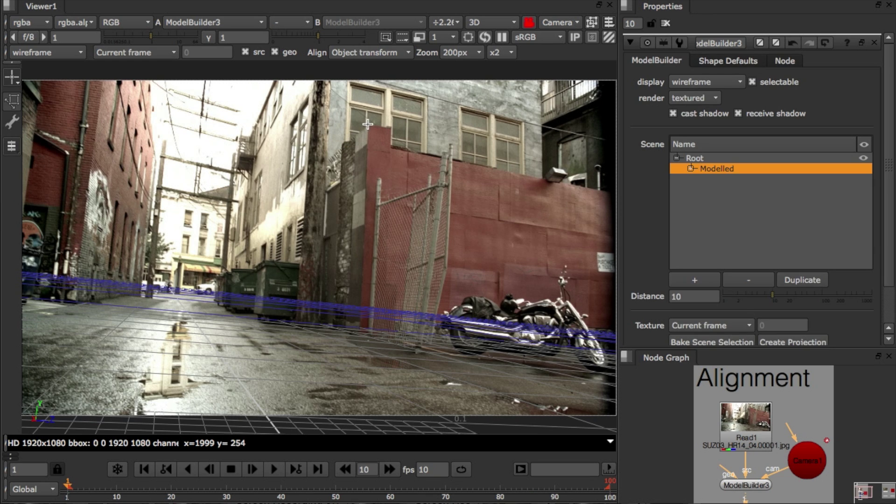
pyautogui.click(367, 125)
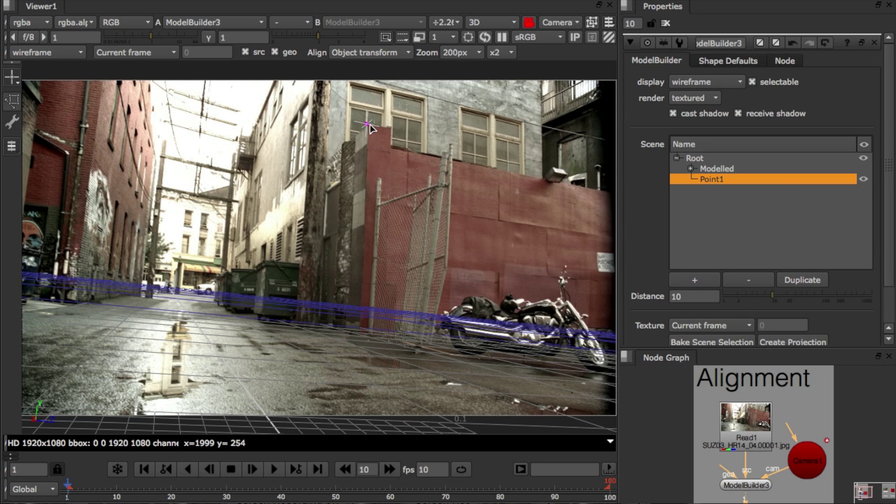
# Step: Fine-tune the point at frame 1 so it sits exactly on the red wall's top-left corner
pyautogui.click(367, 125)
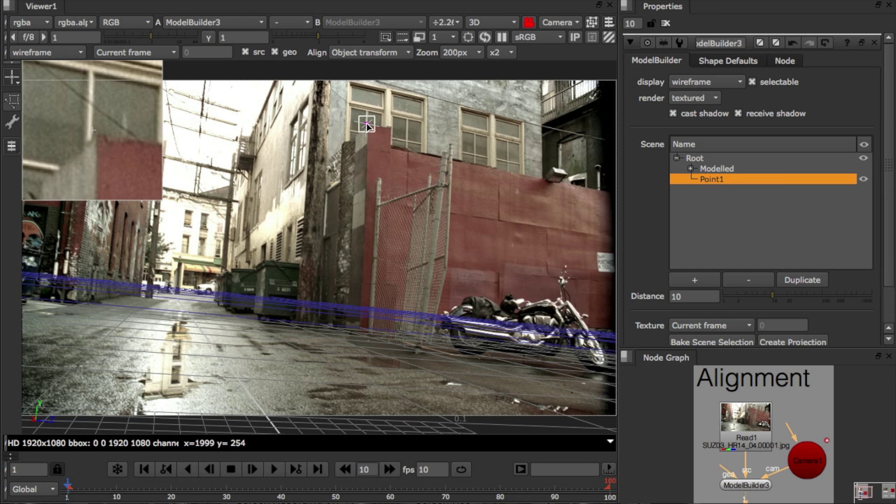
pyautogui.moveTo(367, 124)
pyautogui.mouseDown()
pyautogui.moveTo(390, 123)
pyautogui.moveTo(369, 125)
pyautogui.mouseUp()
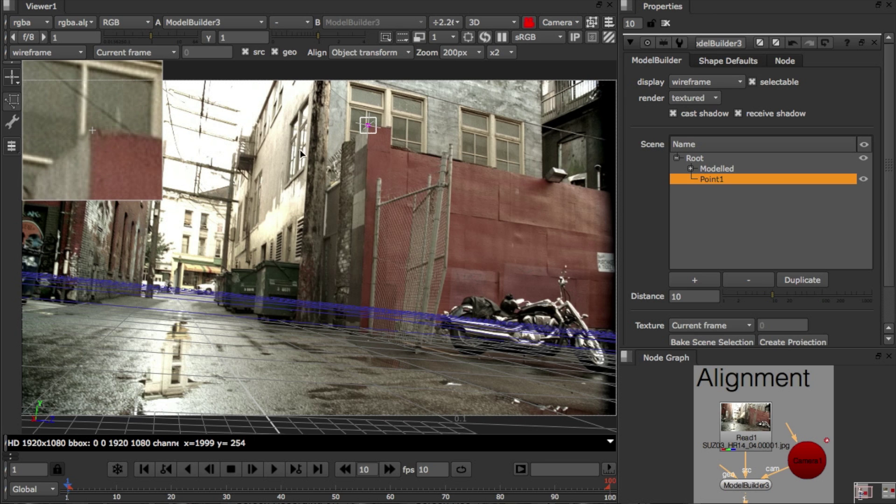
pyautogui.moveTo(102, 156); pyautogui.dragTo(104, 160)
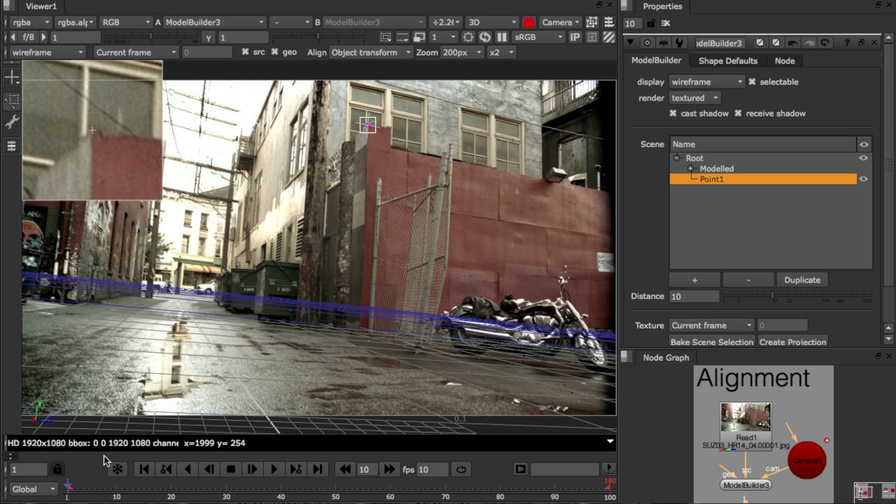
# Step: Align the point to the red wall's top-left corner at frames 20 and 30
pyautogui.click(171, 489)
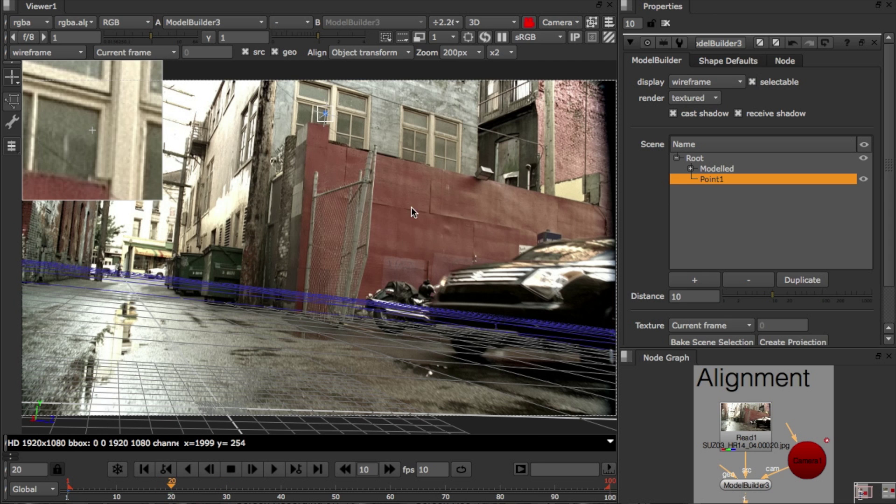
pyautogui.moveTo(325, 113)
pyautogui.mouseDown()
pyautogui.moveTo(310, 150)
pyautogui.moveTo(317, 145)
pyautogui.mouseUp()
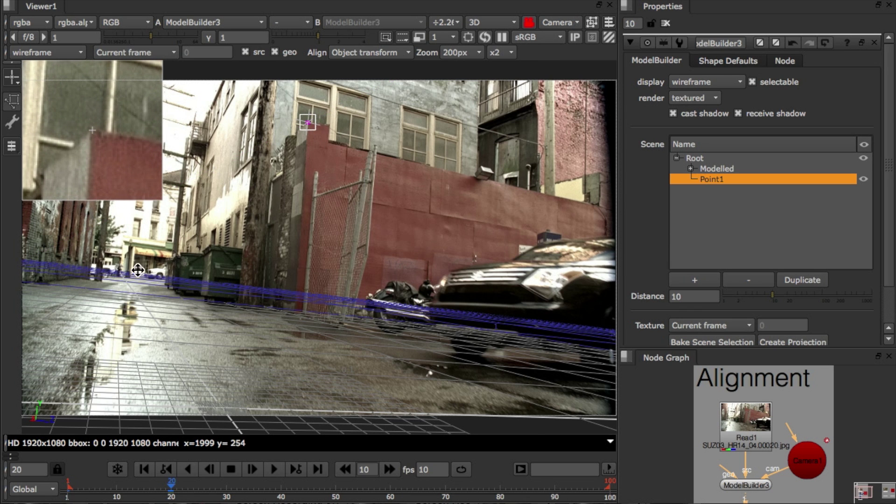
pyautogui.click(78, 488)
pyautogui.moveTo(78, 488); pyautogui.dragTo(227, 491)
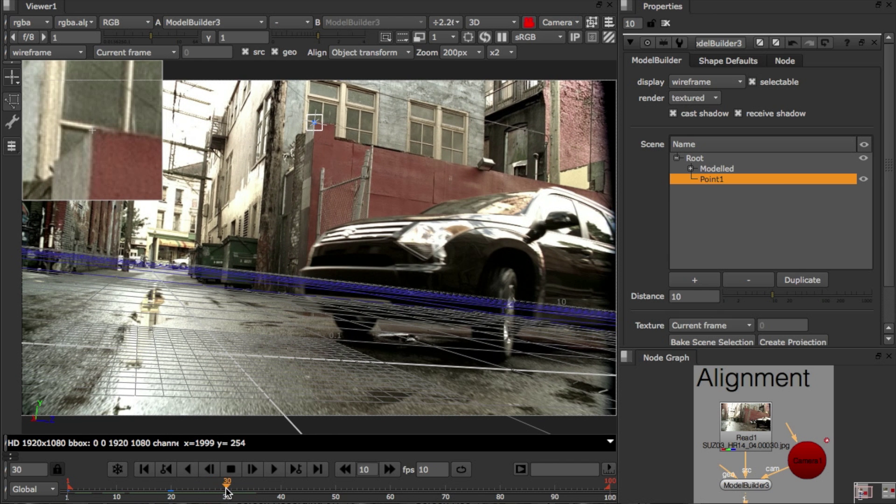
pyautogui.moveTo(97, 153); pyautogui.dragTo(97, 152)
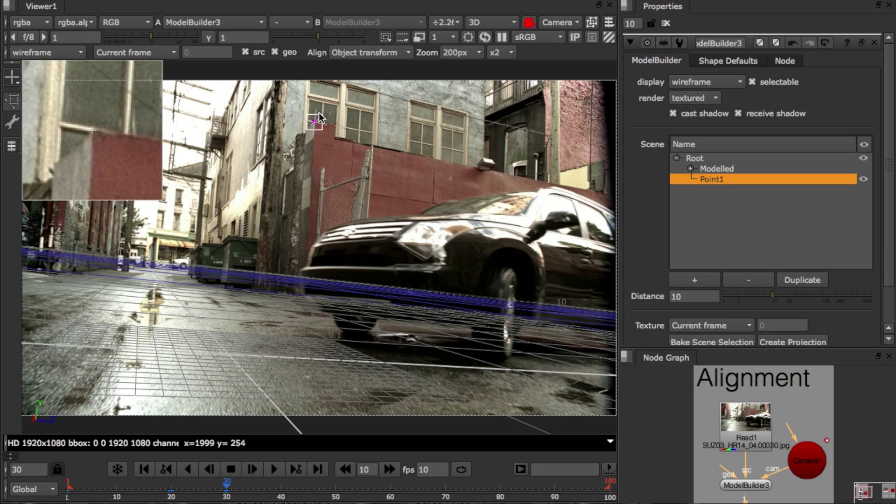
# Step: Step through the point's alignment keyframes and scrub to frame 10 to check that it stays on the wall corner
pyautogui.click(165, 468)
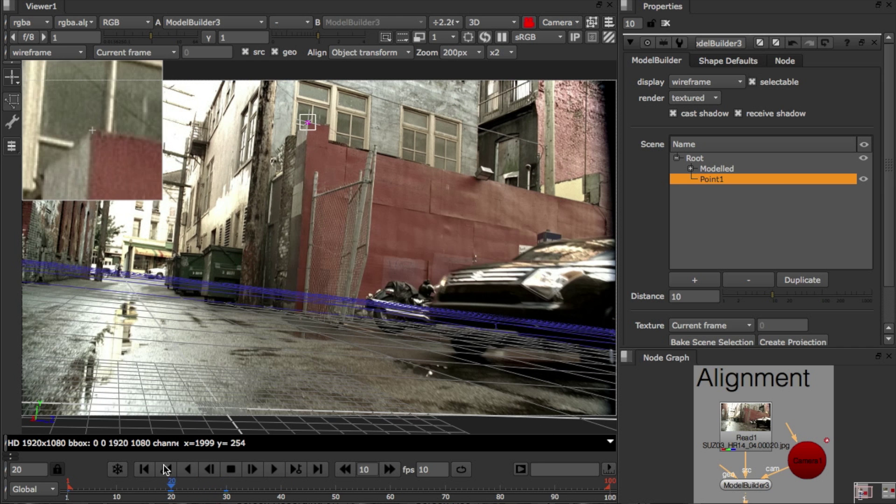
pyautogui.click(165, 468)
pyautogui.click(290, 469)
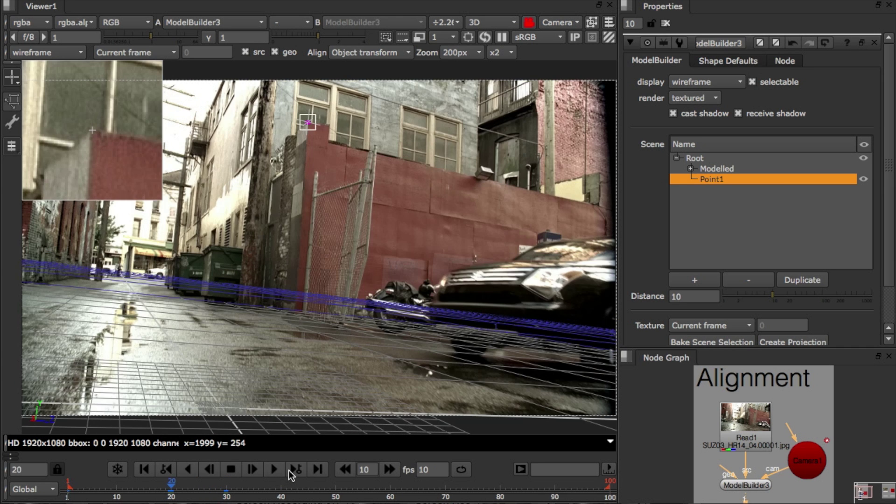
pyautogui.click(290, 470)
pyautogui.moveTo(243, 485); pyautogui.dragTo(116, 491)
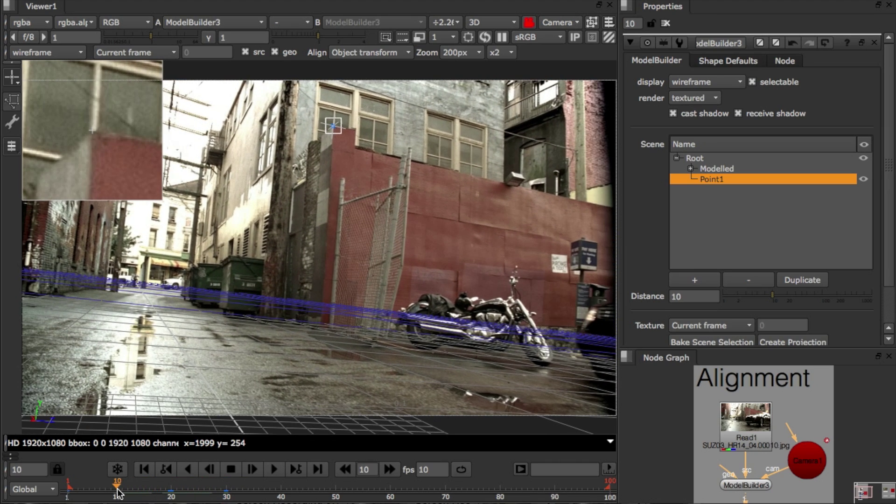
# Step: Align the point to the red wall's top-left corner at frame 10, undoing a trial move away from it
pyautogui.moveTo(124, 163); pyautogui.dragTo(122, 165)
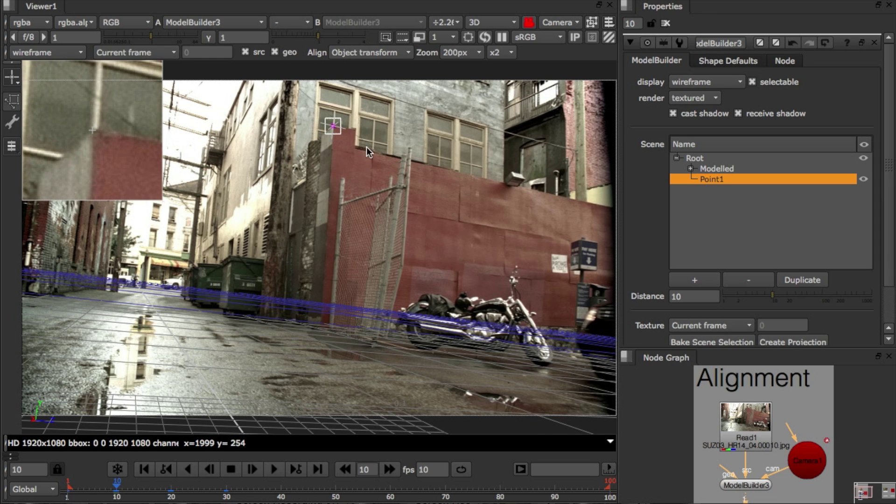
pyautogui.moveTo(334, 127); pyautogui.dragTo(359, 118)
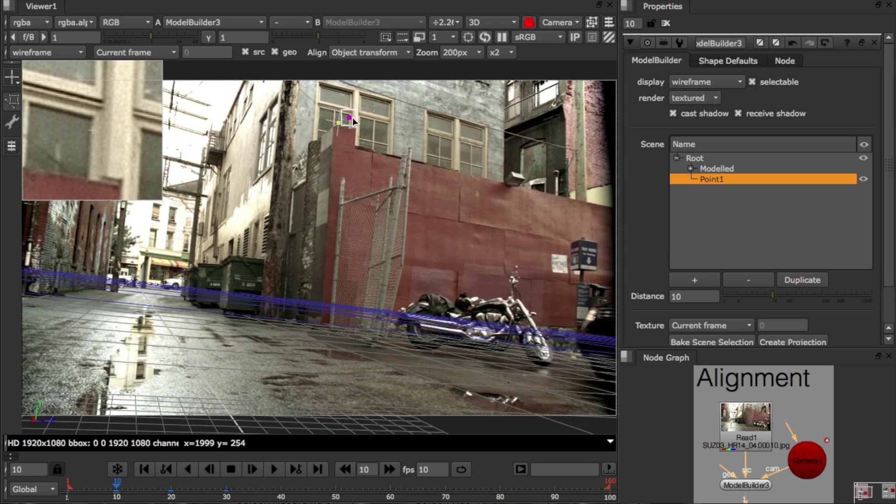
pyautogui.hotkey('ctrl', 'z')
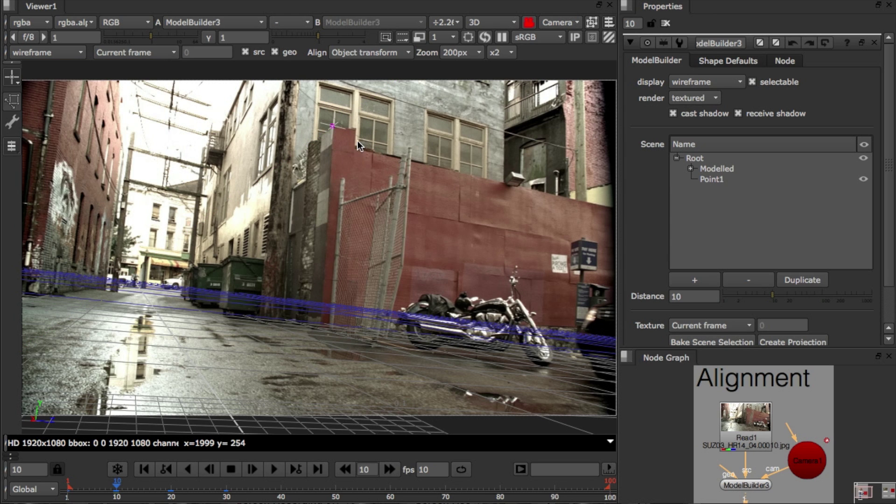
pyautogui.click(333, 126)
pyautogui.moveTo(333, 127); pyautogui.dragTo(334, 128)
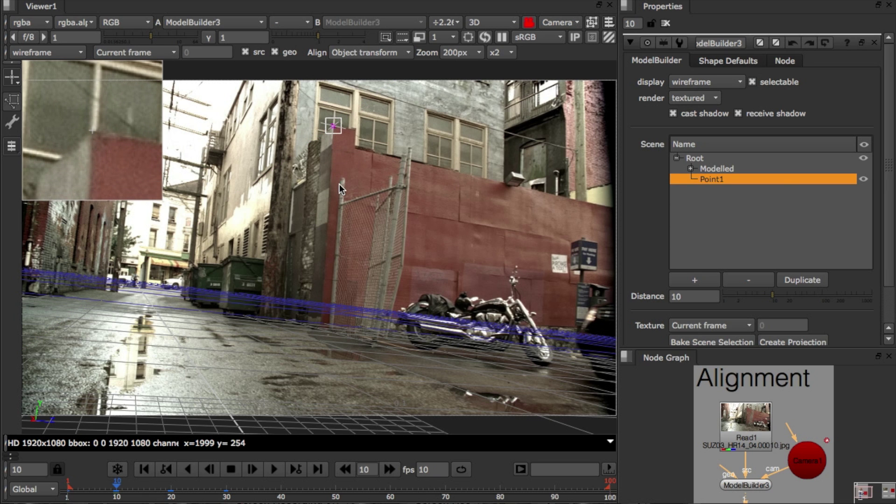
# Step: At frame 20, examine the aligned point's 3D position relative to the camera in a free view, and return to the camera view
pyautogui.click(171, 486)
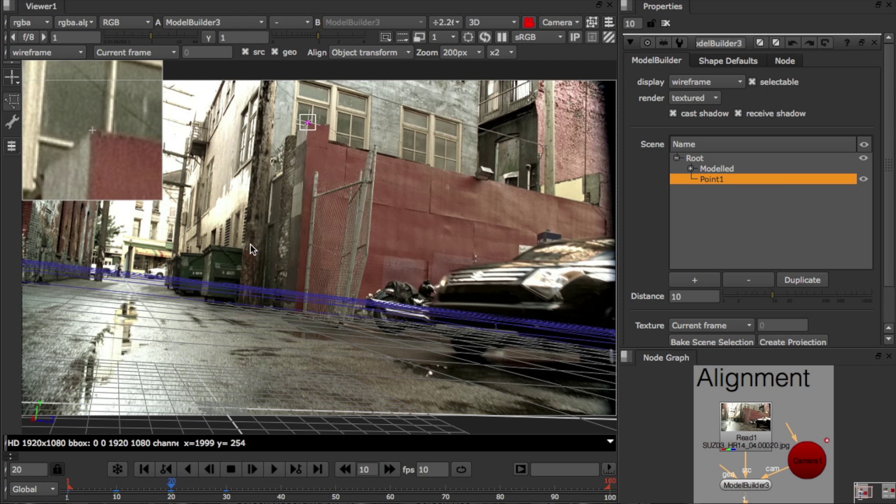
pyautogui.hotkey('ctrl', 'l')
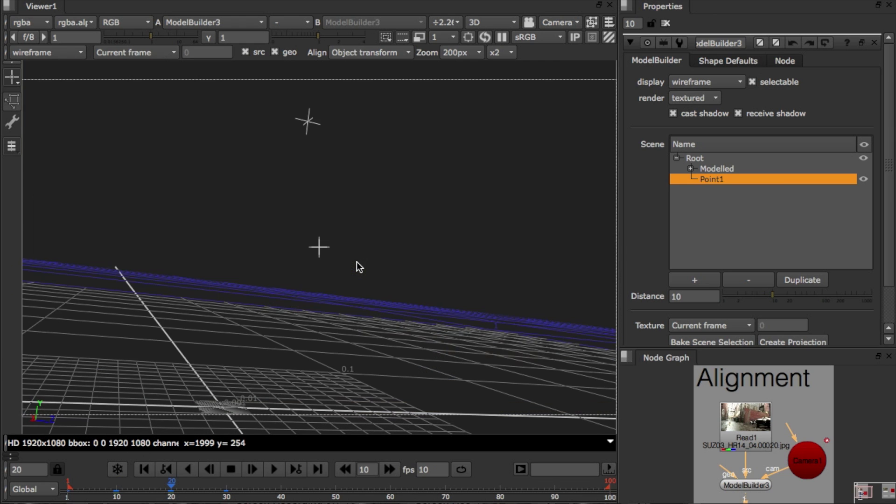
pyautogui.keyDown('alt'); pyautogui.moveTo(428, 216); pyautogui.dragTo(240, 250, button='middle'); pyautogui.keyUp('alt')
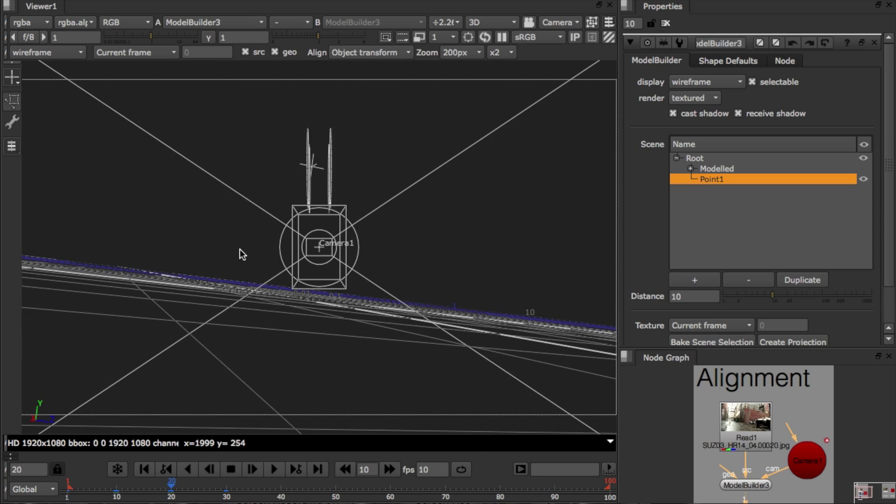
pyautogui.keyDown('alt'); pyautogui.moveTo(421, 227); pyautogui.dragTo(387, 241, button='right'); pyautogui.keyUp('alt')
pyautogui.hotkey('ctrl', 'l')
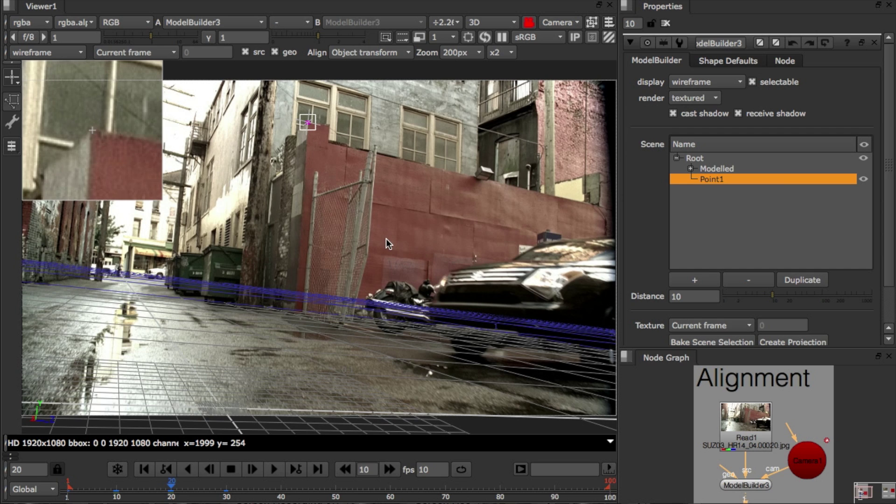
# Step: Add a card shape over the red wall at frame 20 and scale it down to less than half its initial size
pyautogui.click(15, 80)
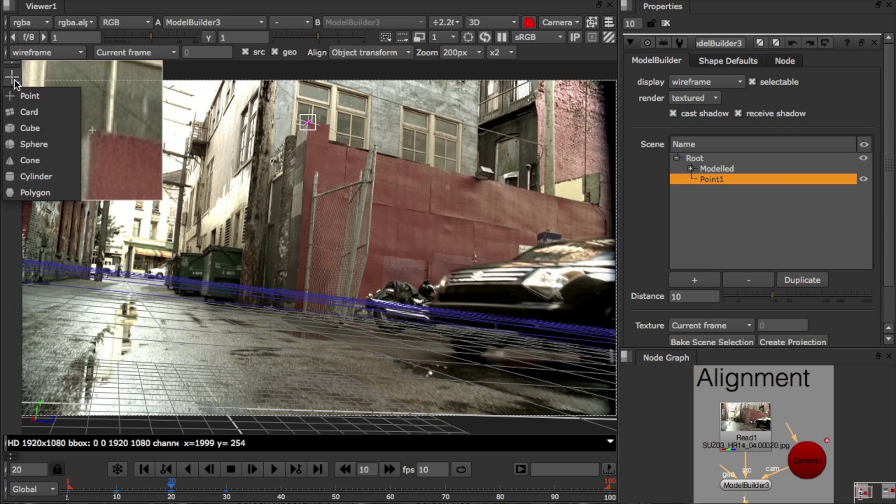
pyautogui.click(29, 111)
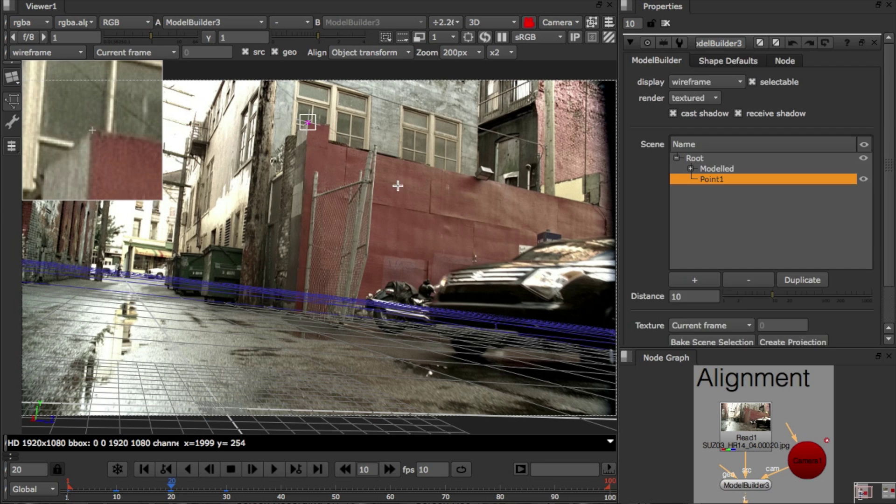
pyautogui.click(393, 182)
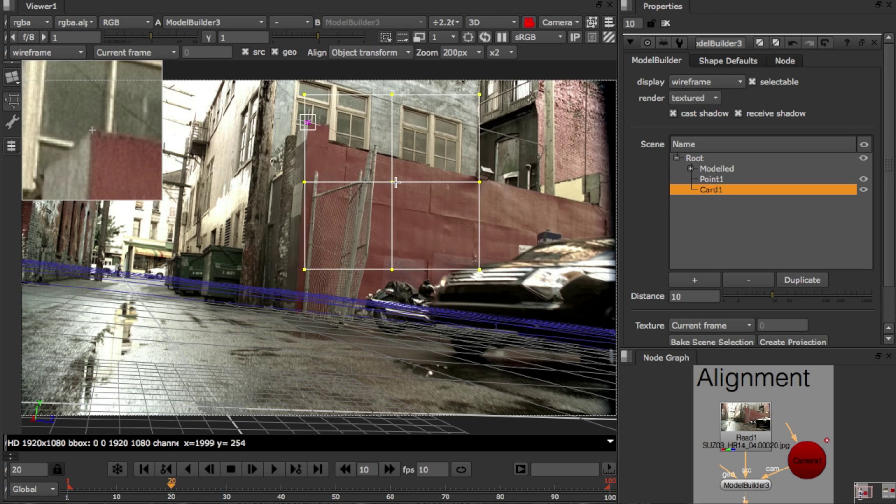
pyautogui.moveTo(410, 180); pyautogui.dragTo(336, 180)
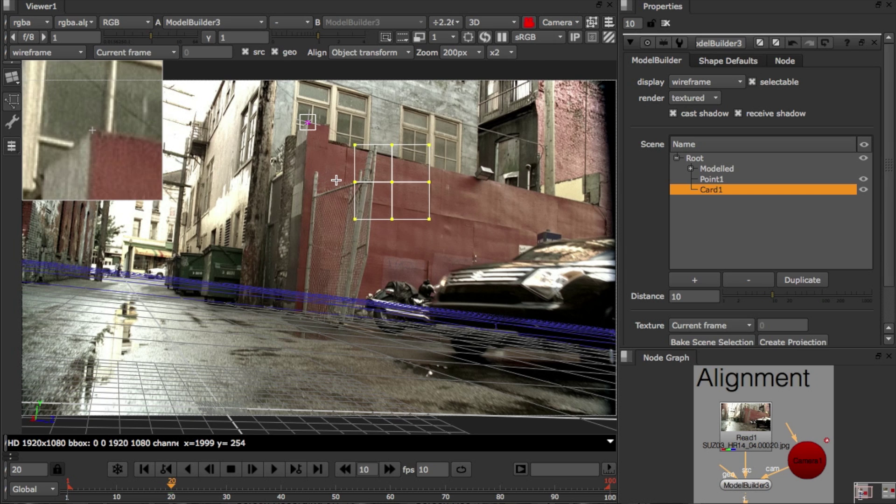
# Step: Align the card's four corners at frame 20 to a panel along the red wall's upper edge beside the gate
pyautogui.moveTo(354, 148); pyautogui.dragTo(347, 149)
pyautogui.moveTo(422, 149); pyautogui.dragTo(431, 168)
pyautogui.moveTo(411, 252); pyautogui.dragTo(430, 214)
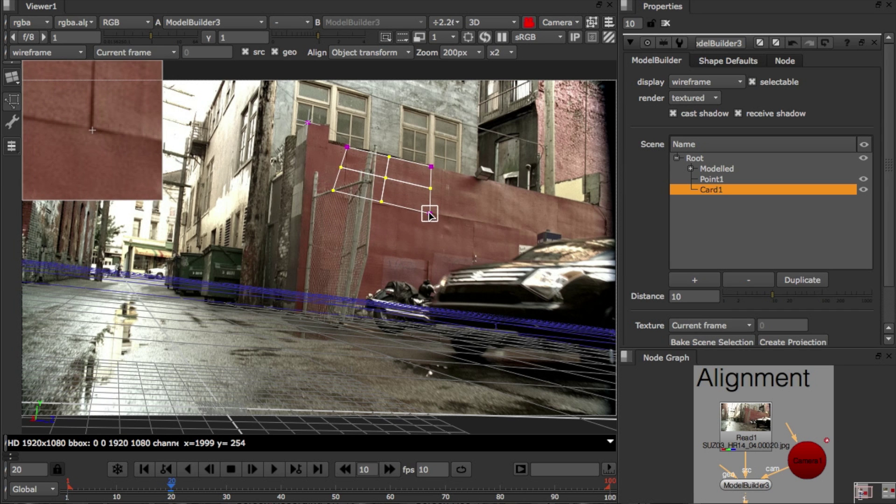
pyautogui.moveTo(334, 192); pyautogui.dragTo(344, 200)
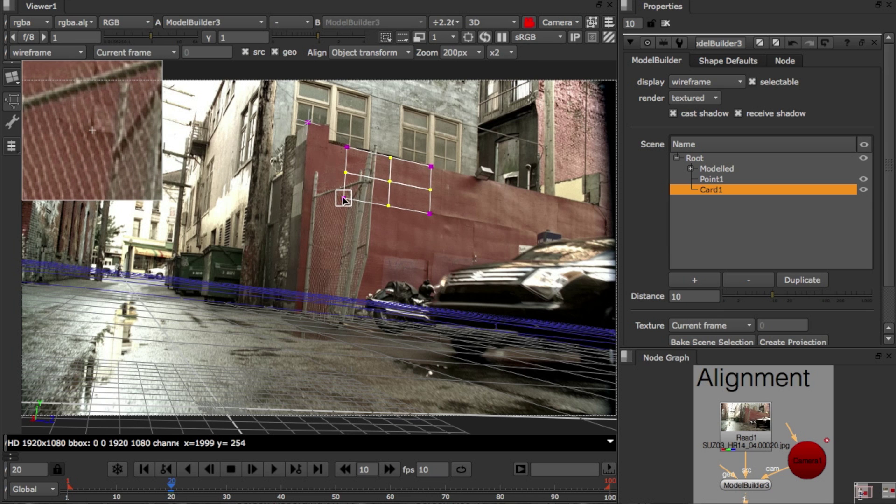
# Step: Align the card's four corners to the same panel features of the red wall at frame 1
pyautogui.click(68, 487)
pyautogui.moveTo(388, 158); pyautogui.dragTo(407, 153)
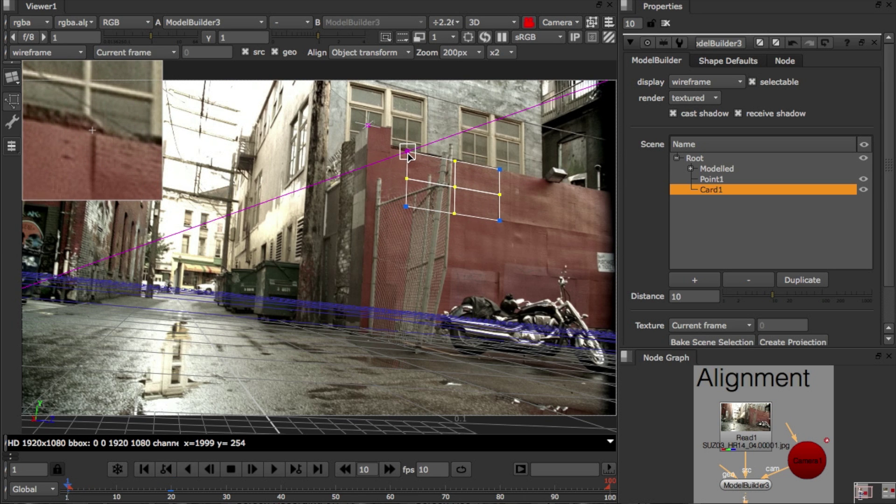
pyautogui.moveTo(105, 144); pyautogui.dragTo(95, 162)
pyautogui.click(499, 169)
pyautogui.click(499, 220)
pyautogui.click(406, 207)
# Step: Align the card's top-left corner to the seam on the red wall's upper edge at frame 28
pyautogui.moveTo(85, 491); pyautogui.dragTo(215, 487)
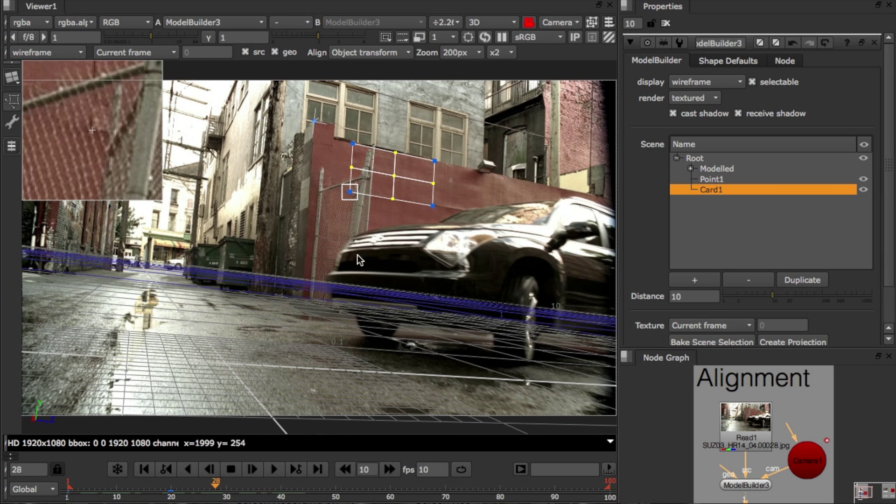
pyautogui.click(353, 143)
pyautogui.click(92, 153)
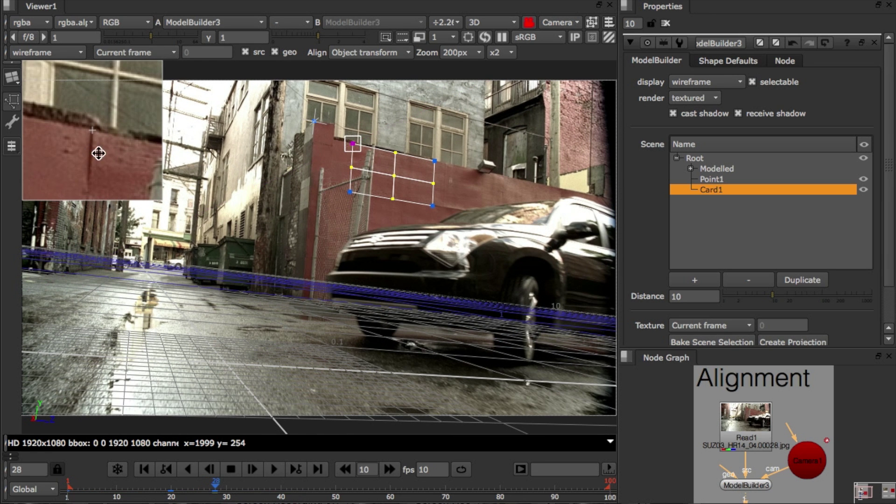
# Step: Examine the card's 3D position and orientation relative to the camera and point in a free view, and return to the camera view
pyautogui.hotkey('ctrl', 'l')
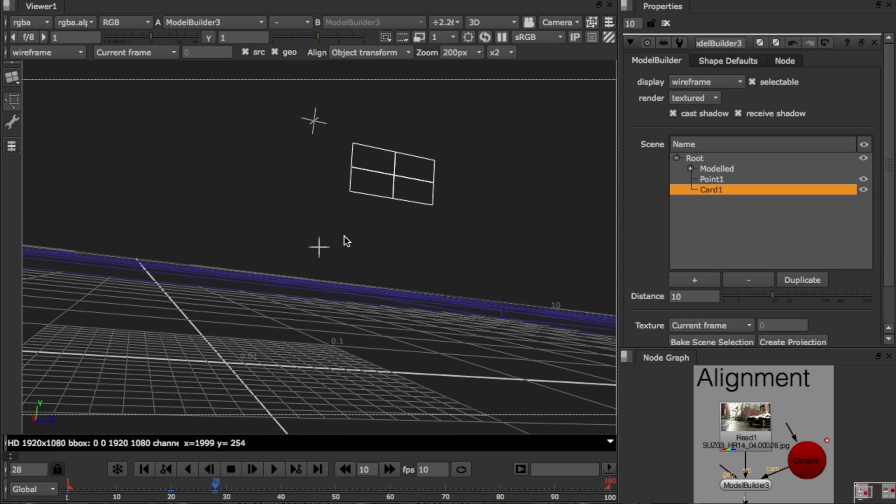
pyautogui.keyDown('alt'); pyautogui.moveTo(409, 245); pyautogui.dragTo(280, 252, button='middle'); pyautogui.keyUp('alt')
pyautogui.keyDown('ctrl'); pyautogui.moveTo(413, 275); pyautogui.dragTo(373, 297); pyautogui.keyUp('ctrl')
pyautogui.scroll(-10, 373, 304)
pyautogui.keyDown('ctrl'); pyautogui.moveTo(447, 315); pyautogui.dragTo(456, 332); pyautogui.keyUp('ctrl')
pyautogui.hotkey('ctrl', 'l')
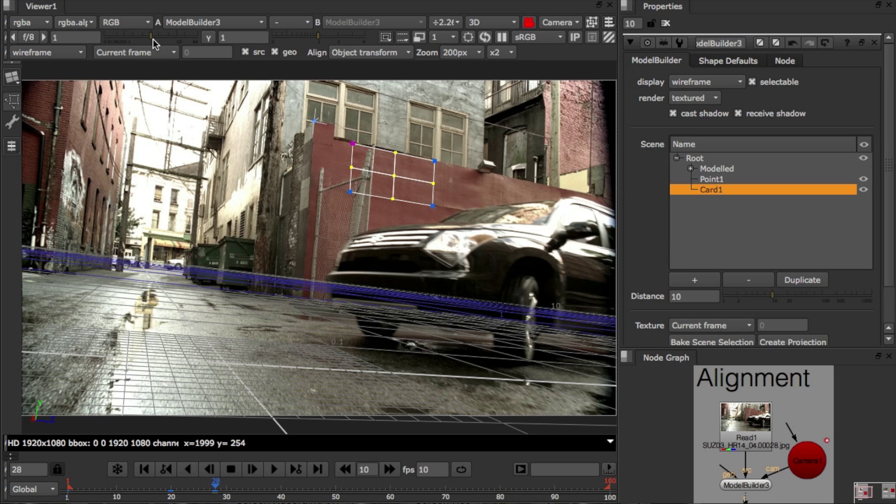
# Step: Select the whole card in edit mode, enlarge it and move it lower along the red wall
pyautogui.click(10, 122)
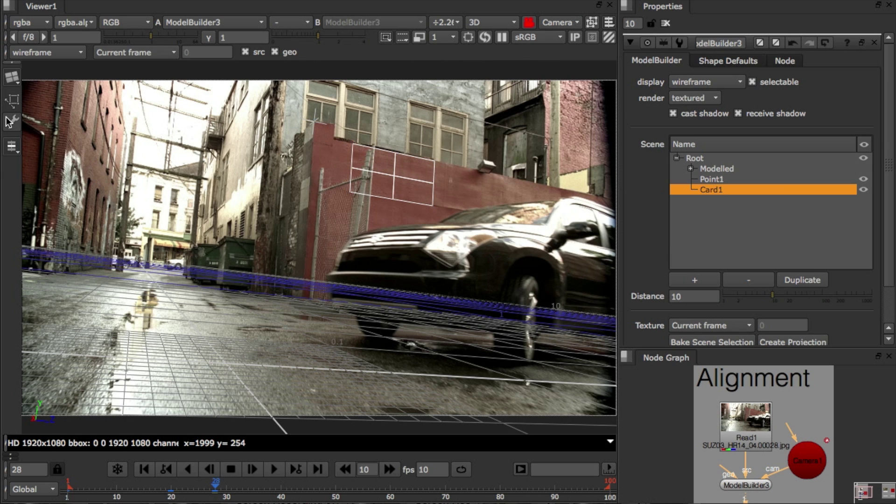
pyautogui.click(13, 149)
pyautogui.click(55, 210)
pyautogui.click(400, 166)
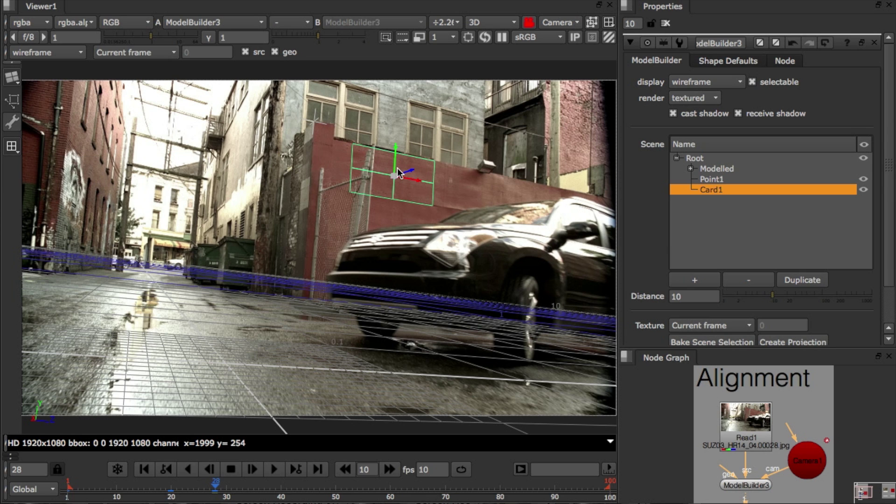
pyautogui.keyDown('shift'); pyautogui.keyDown('super'); pyautogui.moveTo(398, 178); pyautogui.dragTo(541, 131); pyautogui.keyUp('super'); pyautogui.keyUp('shift')
pyautogui.keyDown('shift'); pyautogui.keyDown('super'); pyautogui.moveTo(395, 176); pyautogui.dragTo(451, 153); pyautogui.keyUp('super'); pyautogui.keyUp('shift')
pyautogui.moveTo(396, 155); pyautogui.dragTo(444, 224)
# Step: Examine the enlarged card's placement in the 3D scene from a free view, and return to the camera view
pyautogui.hotkey('ctrl', 'l')
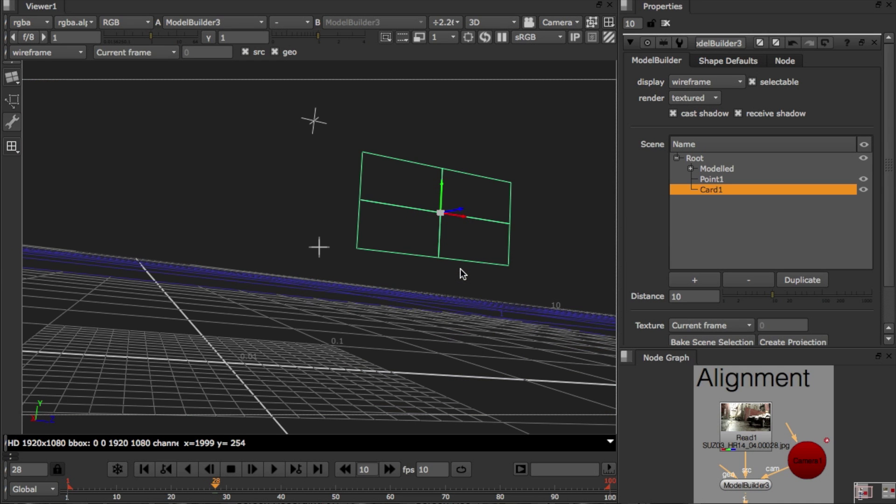
pyautogui.keyDown('alt'); pyautogui.moveTo(478, 268); pyautogui.dragTo(335, 282, button='middle'); pyautogui.keyUp('alt')
pyautogui.keyDown('alt'); pyautogui.moveTo(334, 281); pyautogui.dragTo(363, 278, button='right'); pyautogui.keyUp('alt')
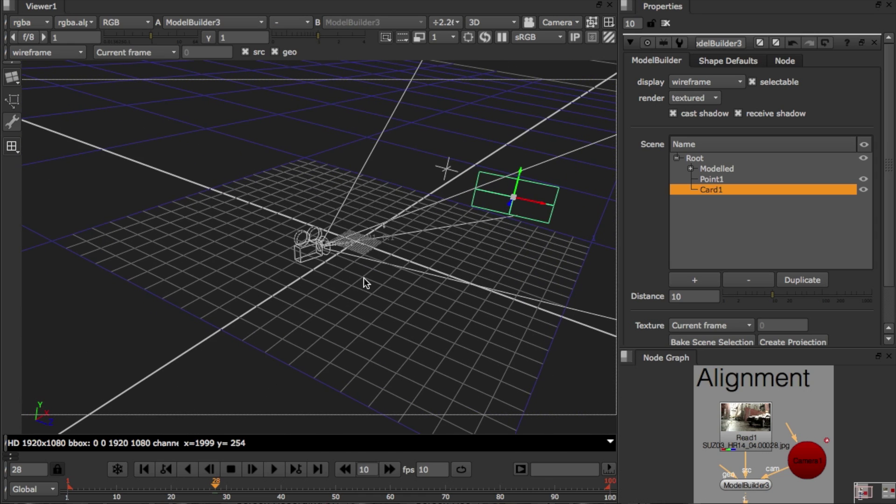
pyautogui.hotkey('ctrl', 'l')
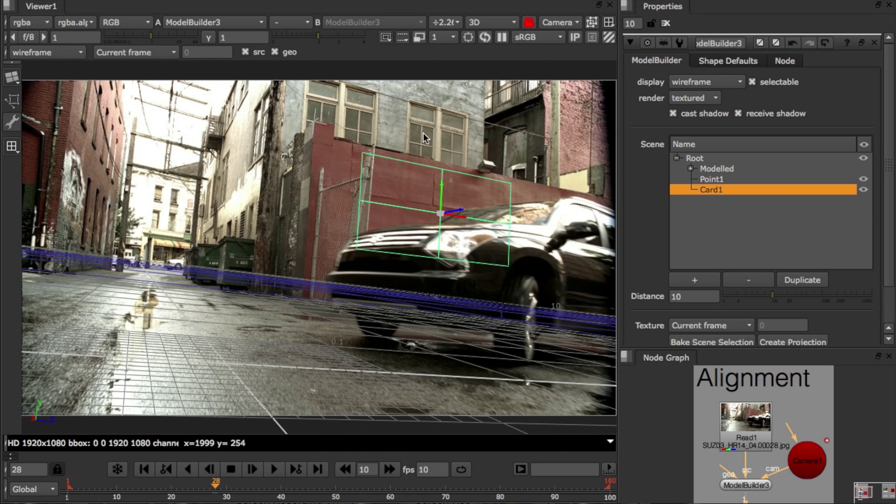
# Step: In align mode, select the wall-corner point and step through its alignment keyframes at frames 10 and 20
pyautogui.click(17, 106)
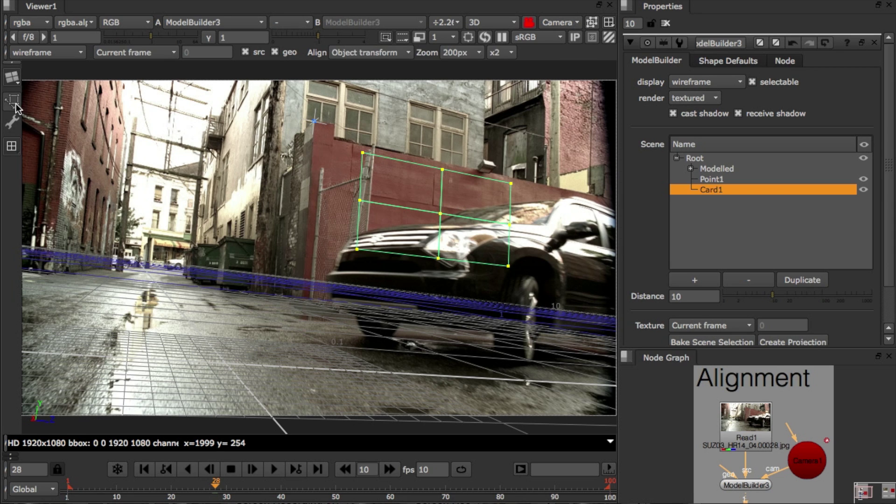
pyautogui.click(314, 122)
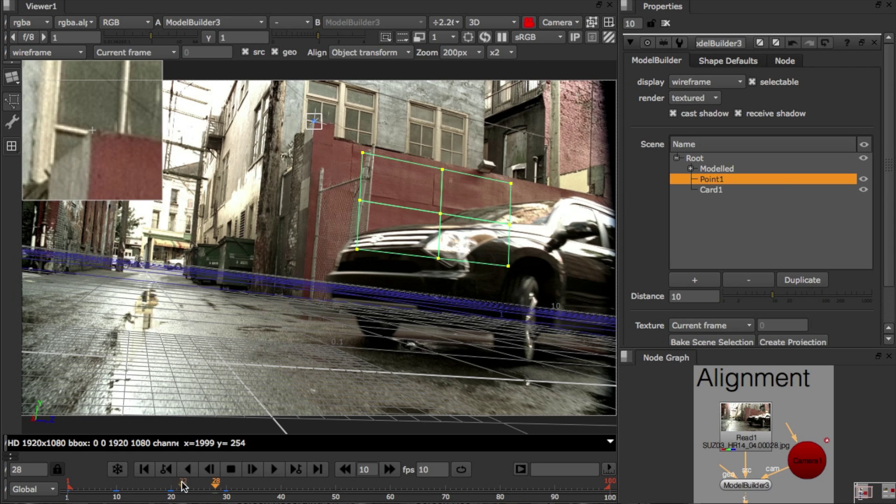
pyautogui.click(167, 471)
pyautogui.click(167, 470)
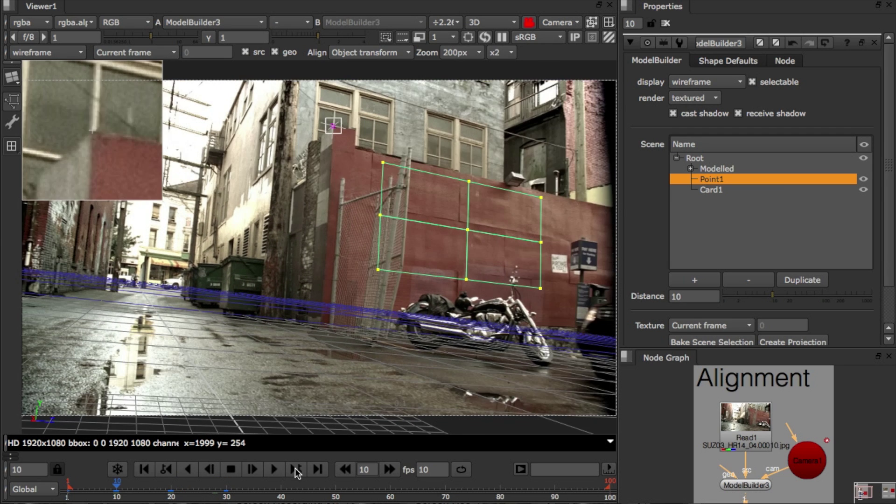
pyautogui.click(296, 470)
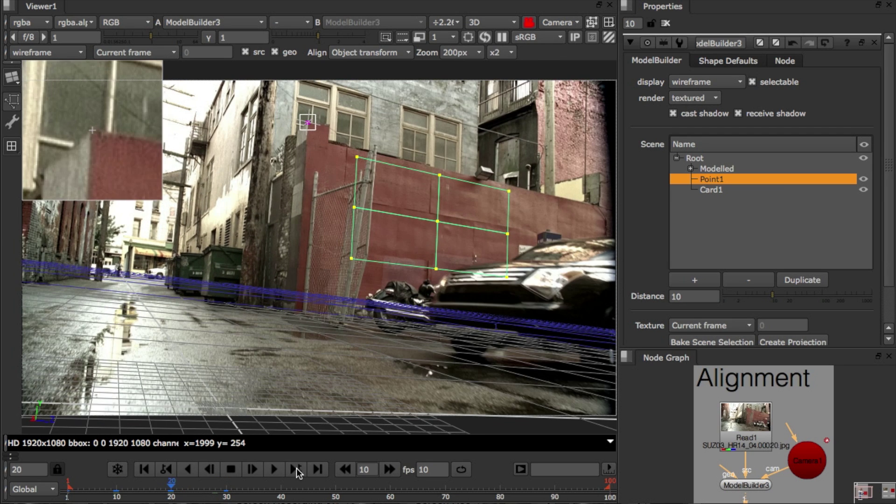
pyautogui.click(400, 193)
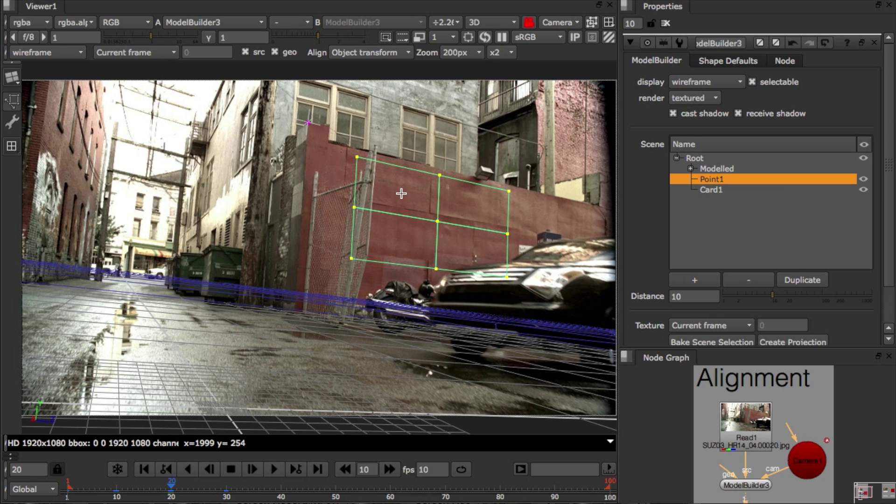
# Step: Set alignment to Vertex position and align the card's top-left vertex to the seam on the wall's upper edge at frame 20
pyautogui.click(377, 52)
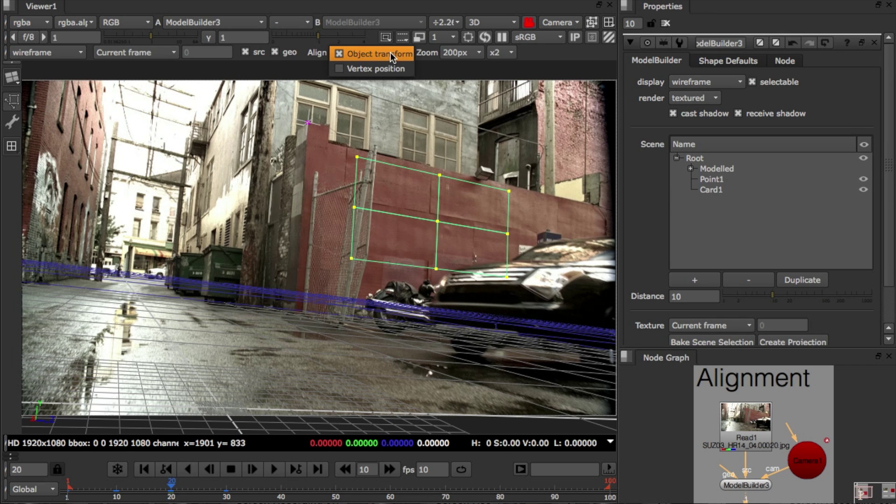
pyautogui.click(391, 68)
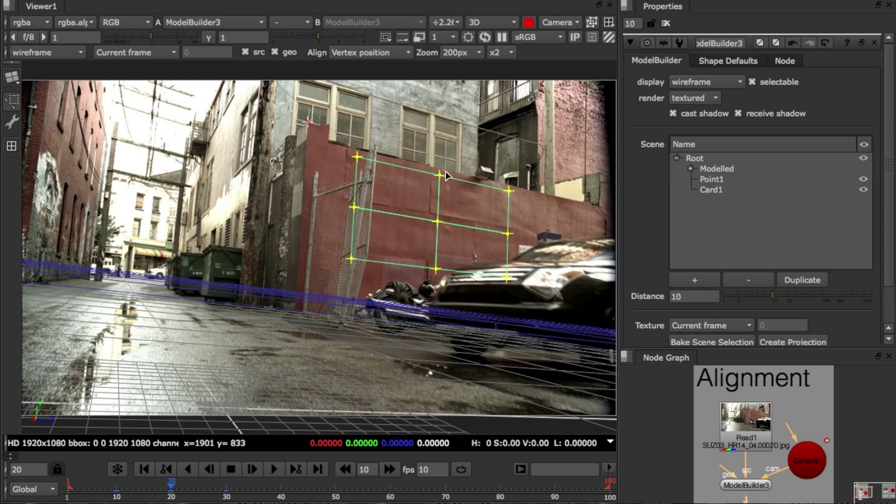
pyautogui.moveTo(358, 158); pyautogui.dragTo(345, 147)
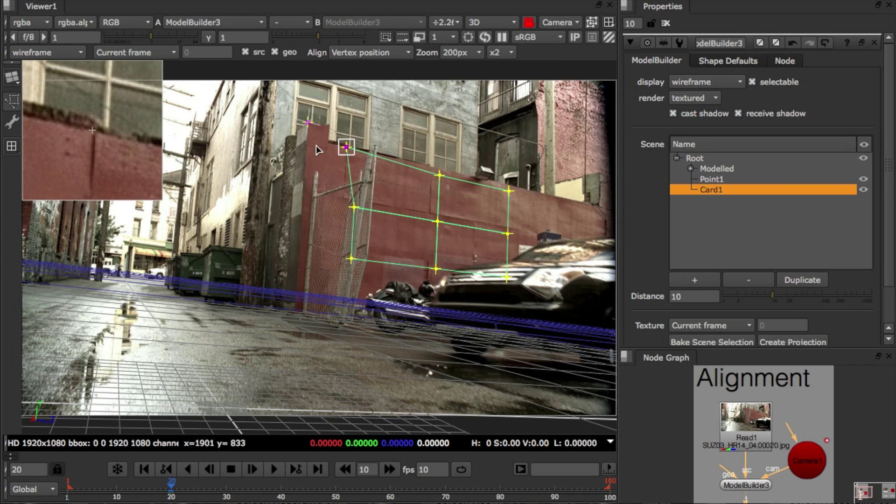
# Step: Align the card's top-left vertex to the wall's upper-edge seam at frames 10 and 1, and deselect it
pyautogui.click(116, 491)
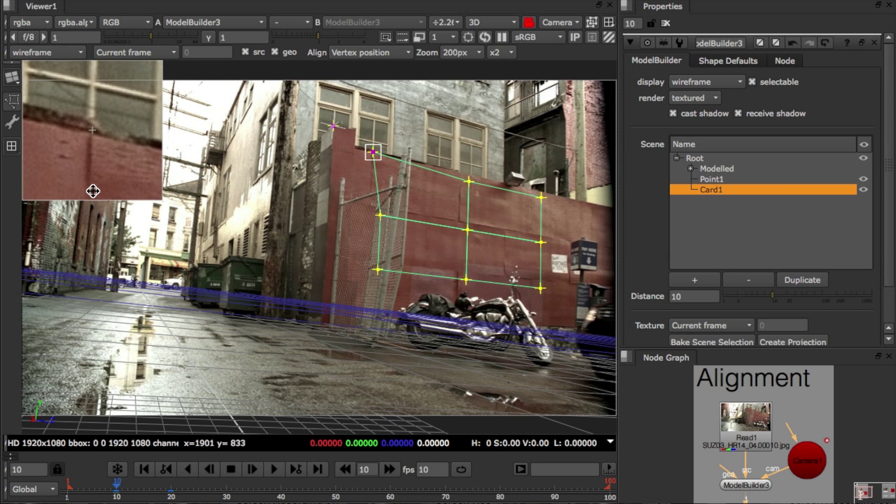
pyautogui.click(67, 490)
pyautogui.moveTo(101, 143); pyautogui.dragTo(96, 136)
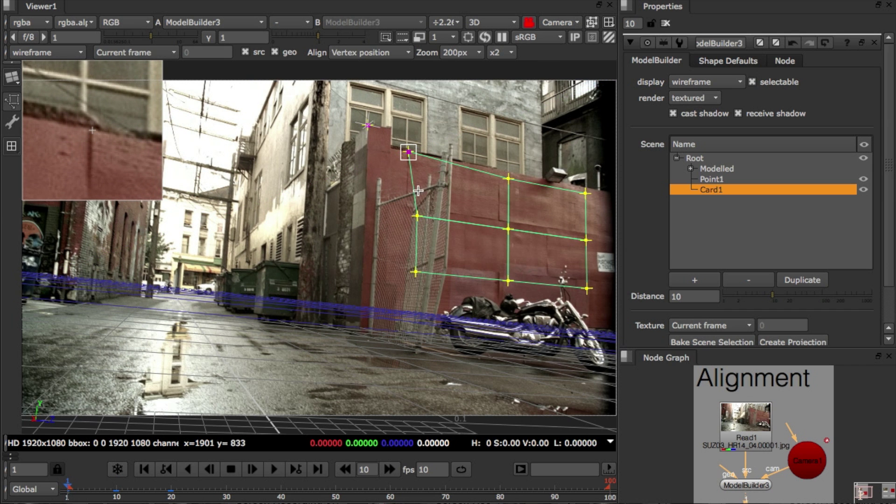
pyautogui.click(379, 230)
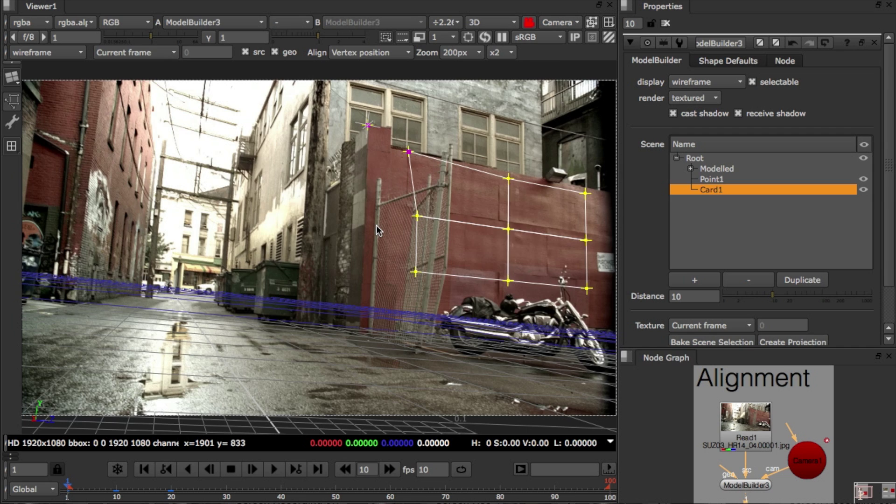
# Step: Inspect the card from a free view, return to the camera view, and undo the alignment of its top-left vertex
pyautogui.press('super+l')
pyautogui.keyDown('alt'); pyautogui.moveTo(516, 231); pyautogui.dragTo(422, 240, button='middle'); pyautogui.keyUp('alt')
pyautogui.keyDown('alt'); pyautogui.moveTo(422, 240); pyautogui.dragTo(581, 321, button='right'); pyautogui.keyUp('alt')
pyautogui.hotkey('ctrl', 'l')
pyautogui.click(306, 295)
pyautogui.hotkey('ctrl', 'z')
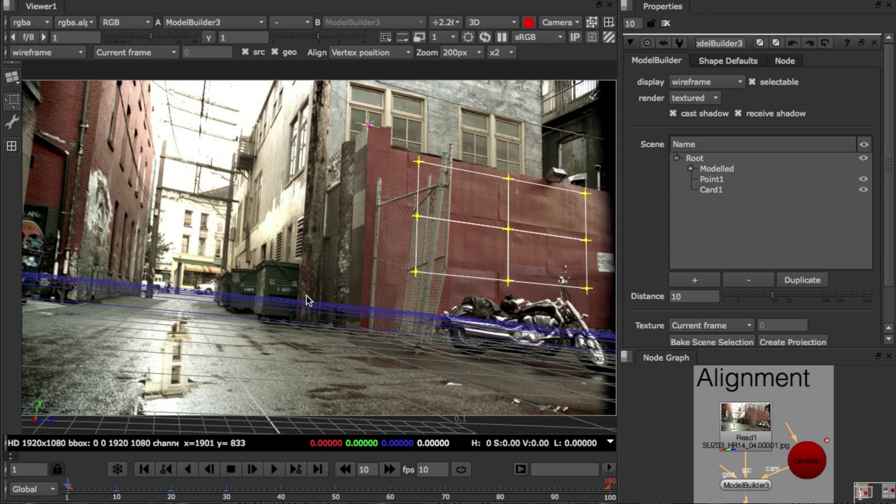
# Step: Keep alignment on Vertex position and draw a closed five-point polygon on the red wall at frame 1, starting at the upper-edge seam
pyautogui.click(372, 54)
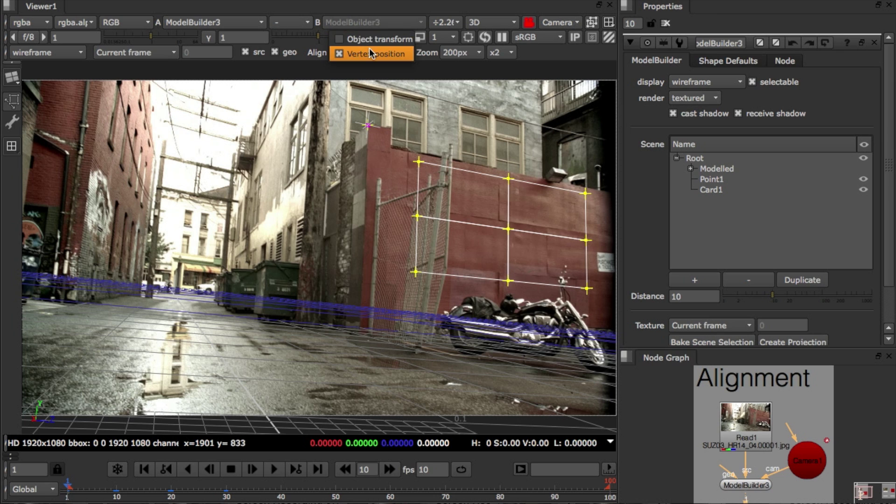
pyautogui.click(369, 54)
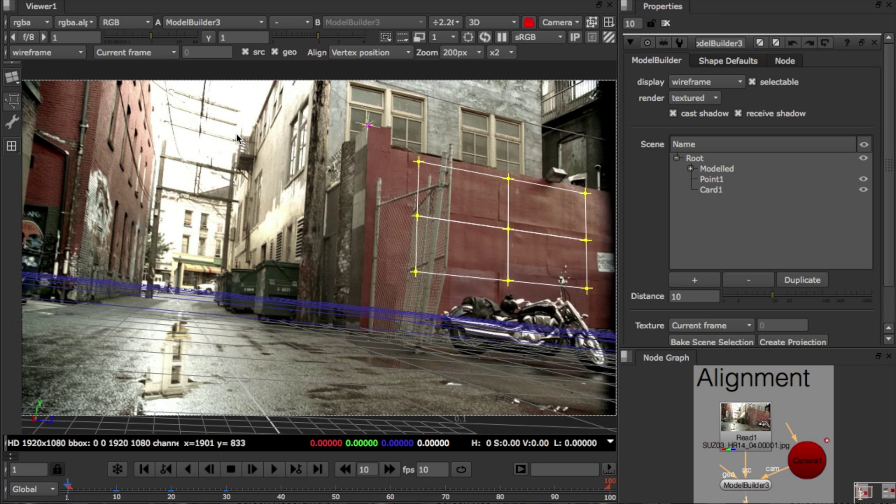
pyautogui.click(11, 77)
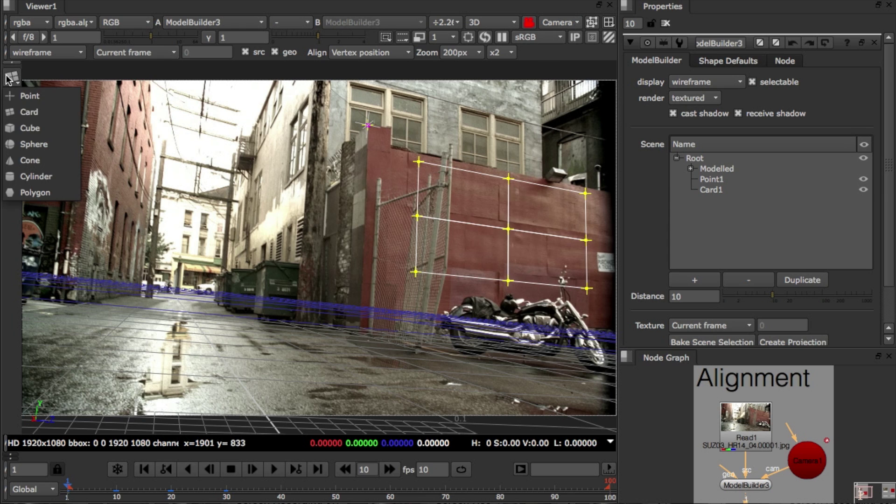
pyautogui.click(35, 193)
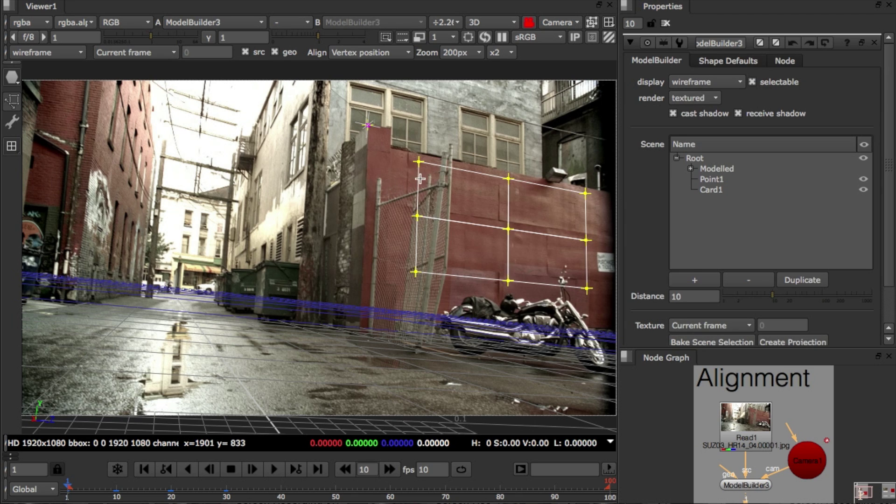
pyautogui.click(409, 150)
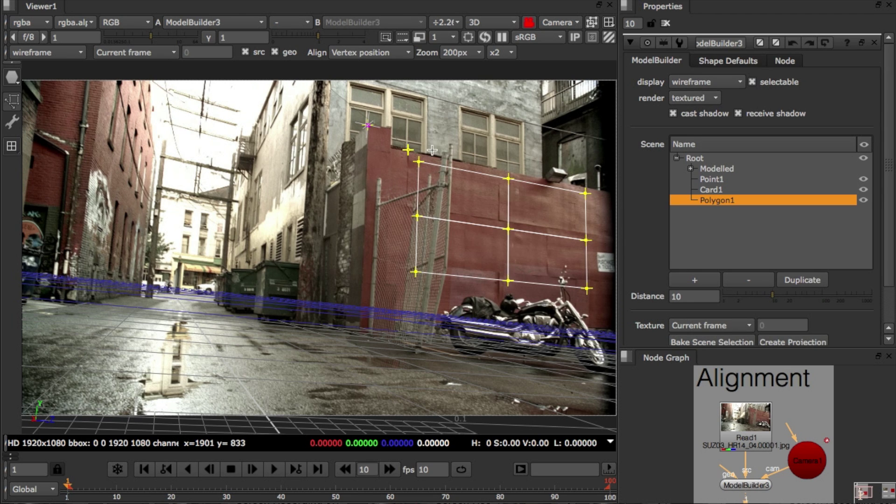
pyautogui.click(499, 168)
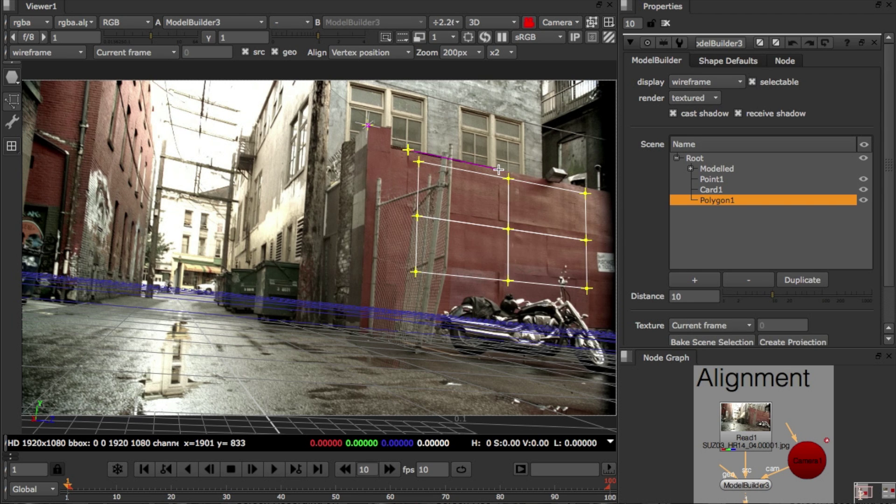
pyautogui.click(497, 221)
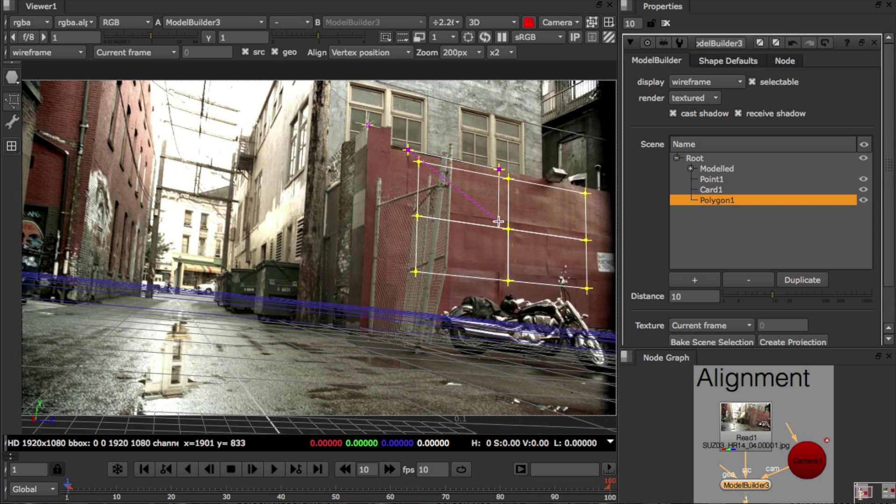
pyautogui.click(547, 276)
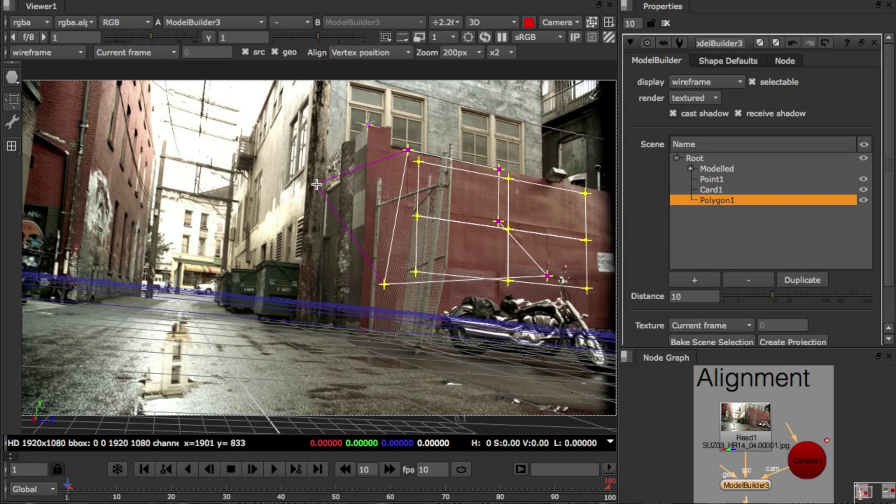
pyautogui.press('Return')
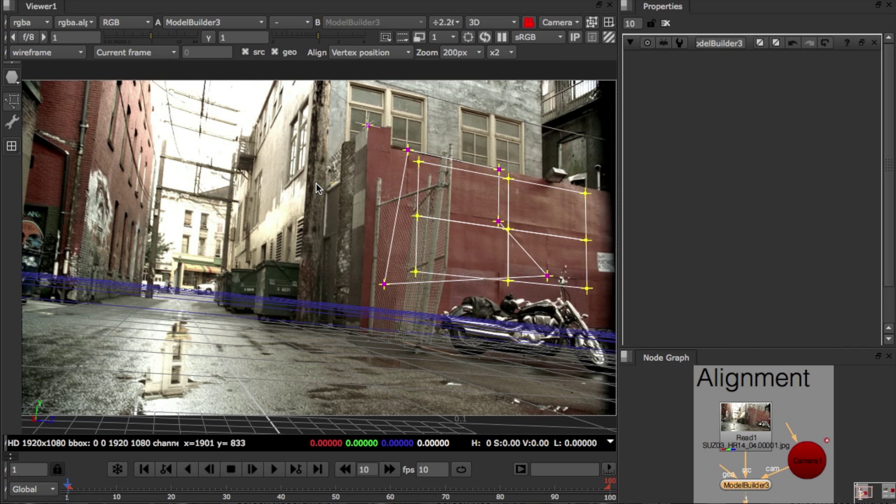
# Step: At frame 10, align the polygon's two upper vertices and its middle vertex to the matching seams on the red wall
pyautogui.click(116, 490)
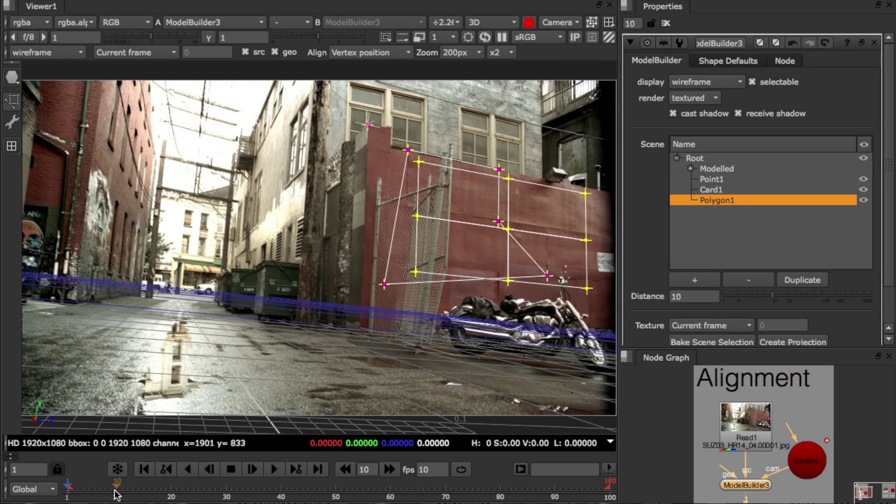
pyautogui.moveTo(380, 150); pyautogui.dragTo(374, 150)
pyautogui.moveTo(470, 171); pyautogui.dragTo(464, 173)
pyautogui.moveTo(465, 224); pyautogui.dragTo(459, 222)
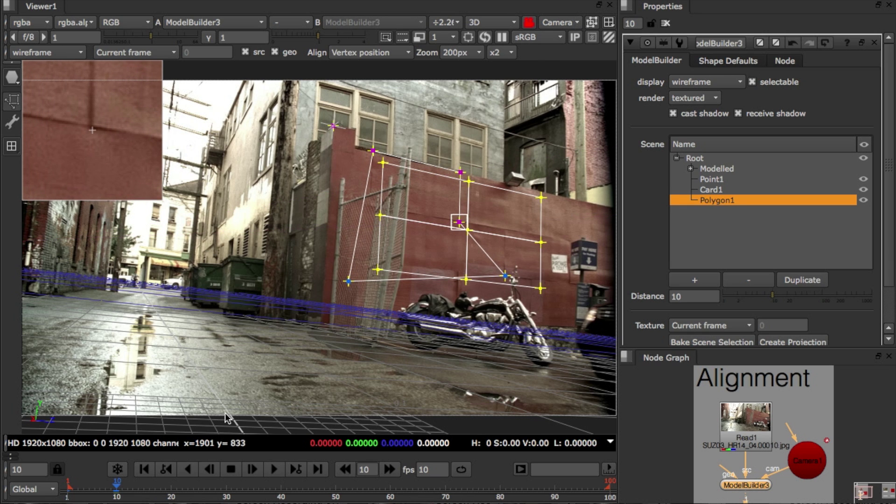
# Step: At frame 20, align the polygon's middle vertex to the wall seam and adjust its lower-left vertex
pyautogui.click(172, 486)
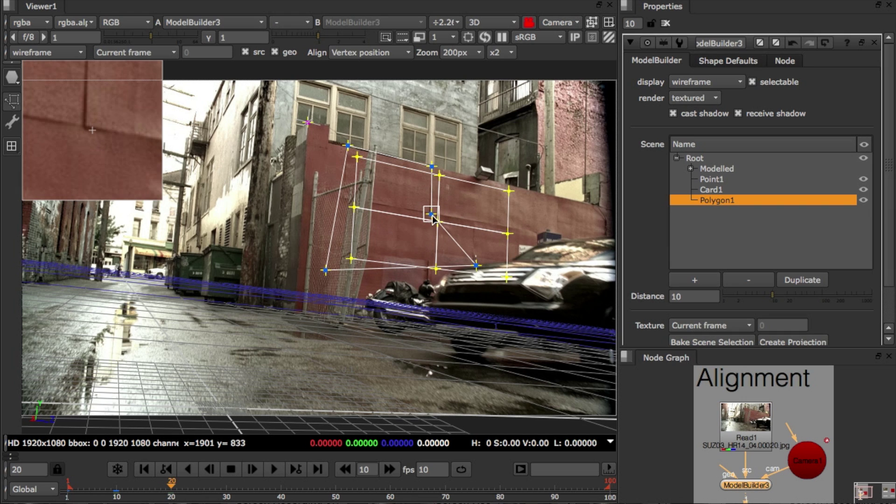
pyautogui.moveTo(432, 216); pyautogui.dragTo(429, 214)
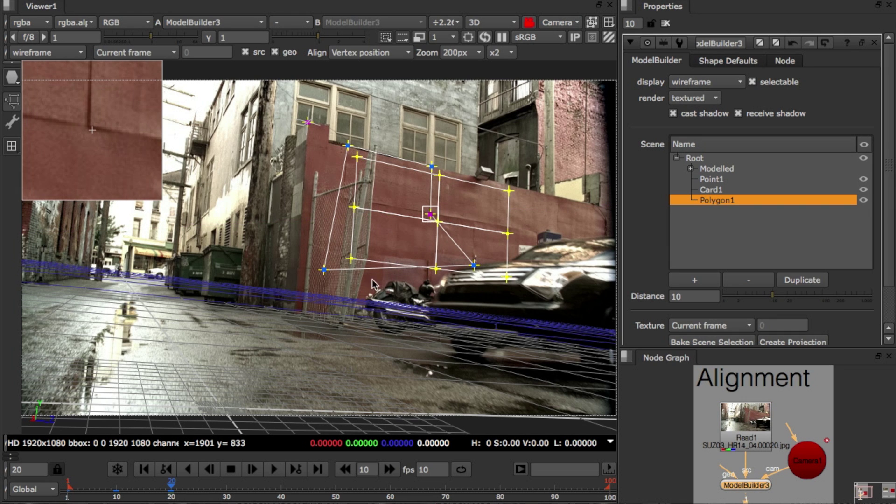
pyautogui.moveTo(326, 271); pyautogui.dragTo(330, 271)
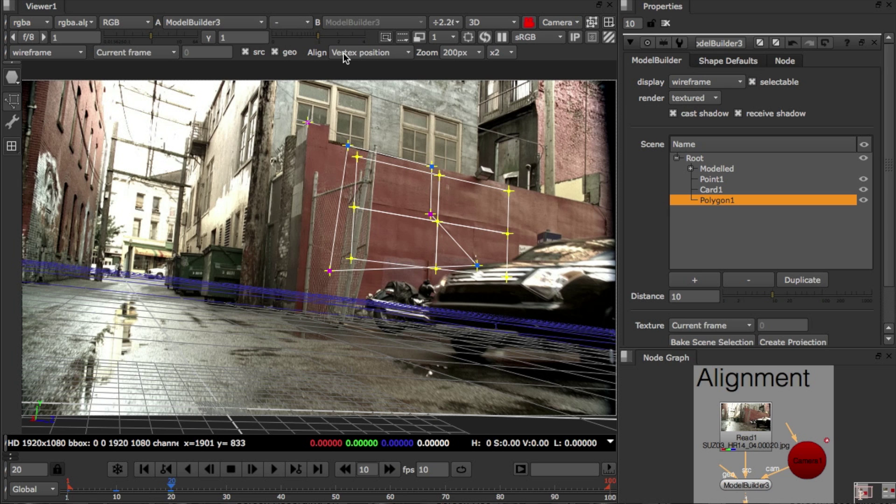
# Step: Examine the polygon's depth and shape relative to the card from a free view, and return to the camera view
pyautogui.click(400, 253)
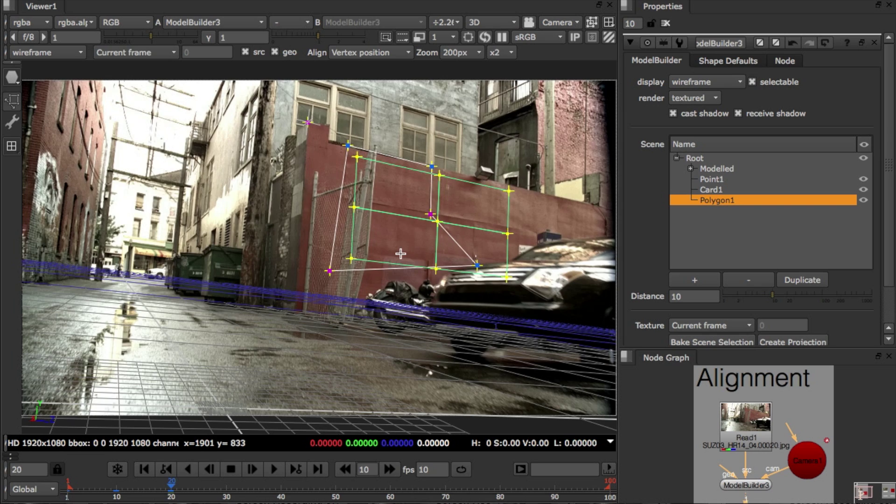
pyautogui.press('v')
pyautogui.keyDown('alt'); pyautogui.moveTo(556, 214); pyautogui.dragTo(354, 220, button='middle'); pyautogui.keyUp('alt')
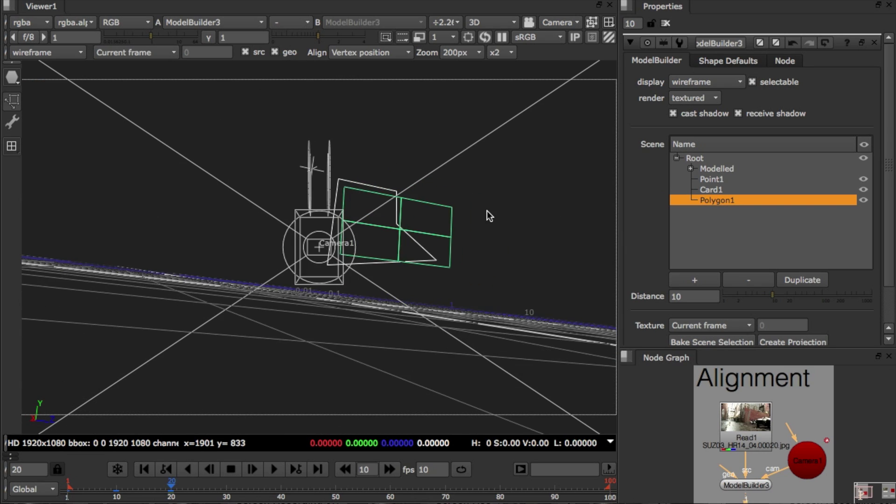
pyautogui.scroll(-5, 478, 217)
pyautogui.keyDown('ctrl'); pyautogui.moveTo(470, 220); pyautogui.dragTo(253, 265); pyautogui.keyUp('ctrl')
pyautogui.scroll(-3, 478, 240)
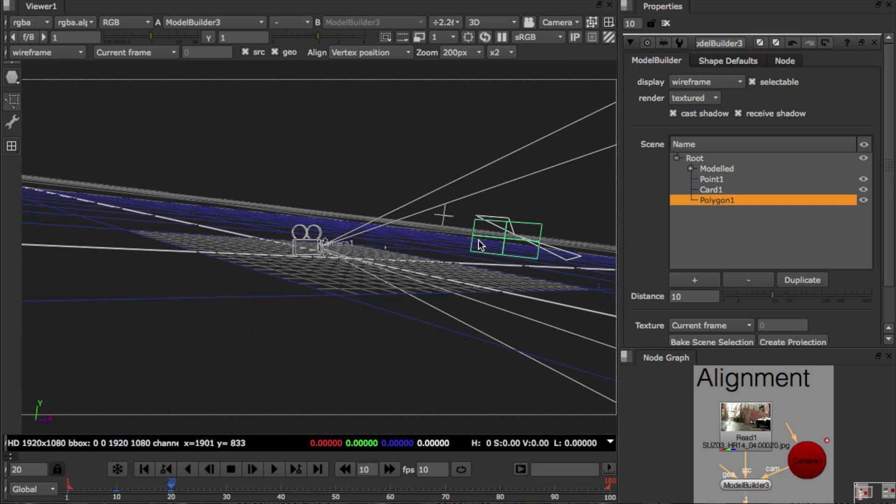
pyautogui.keyDown('ctrl'); pyautogui.moveTo(541, 247); pyautogui.dragTo(516, 242); pyautogui.keyUp('ctrl')
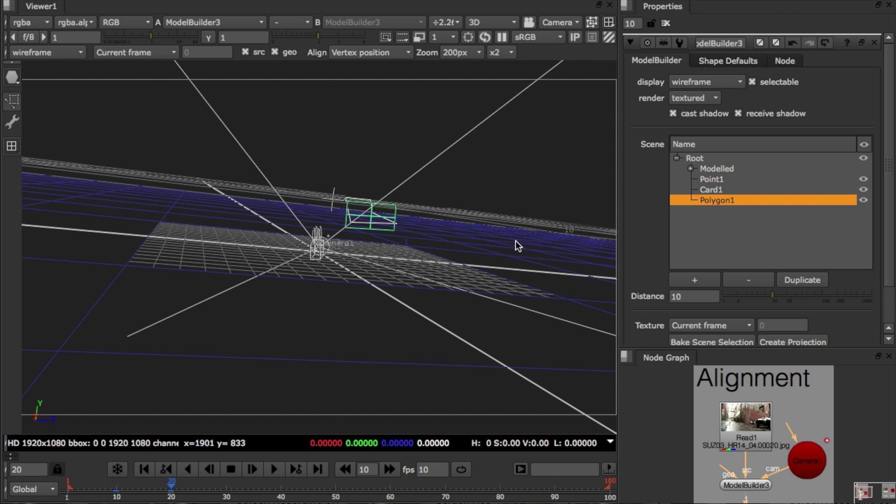
pyautogui.hotkey('ctrl', 'l')
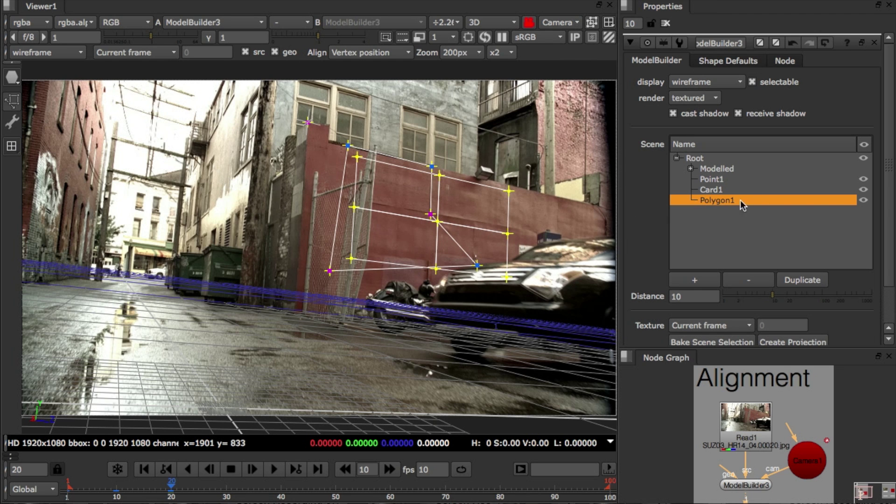
# Step: Hide Polygon1 and draw a second closed five-point polygon directly on the card's surface
pyautogui.click(864, 201)
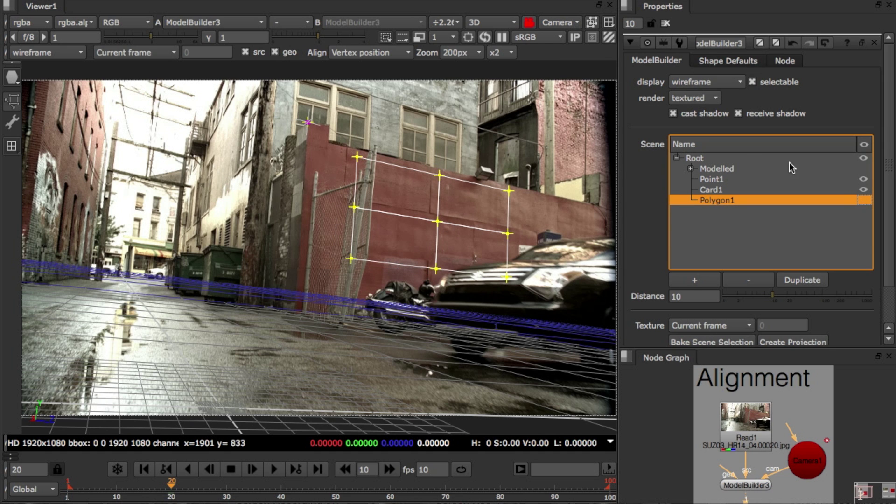
pyautogui.click(14, 81)
pyautogui.click(409, 196)
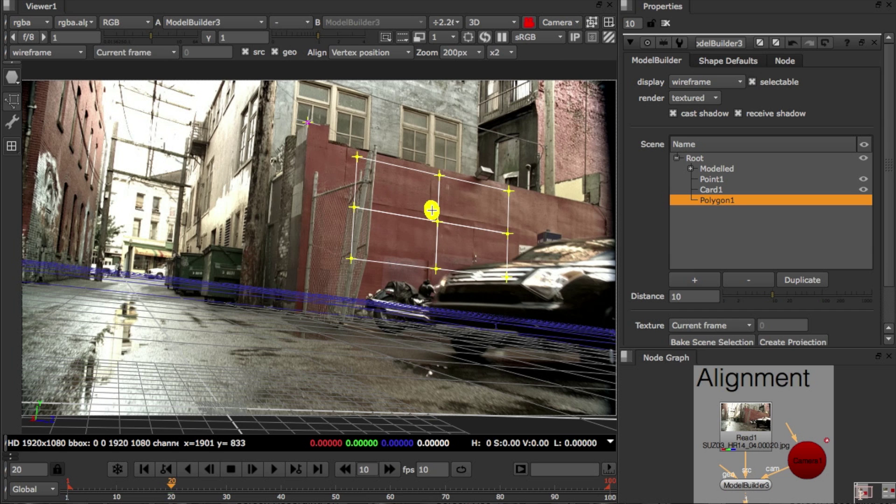
pyautogui.click(382, 180)
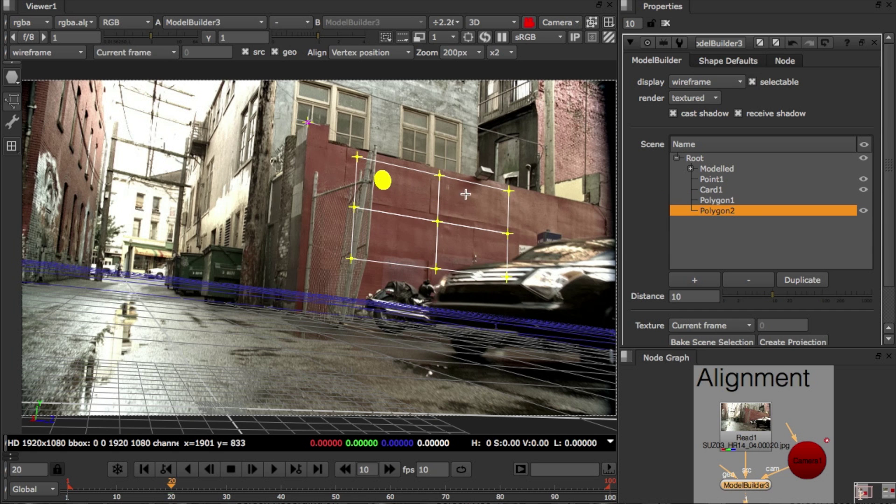
pyautogui.click(473, 196)
pyautogui.click(487, 243)
pyautogui.click(413, 254)
pyautogui.click(384, 230)
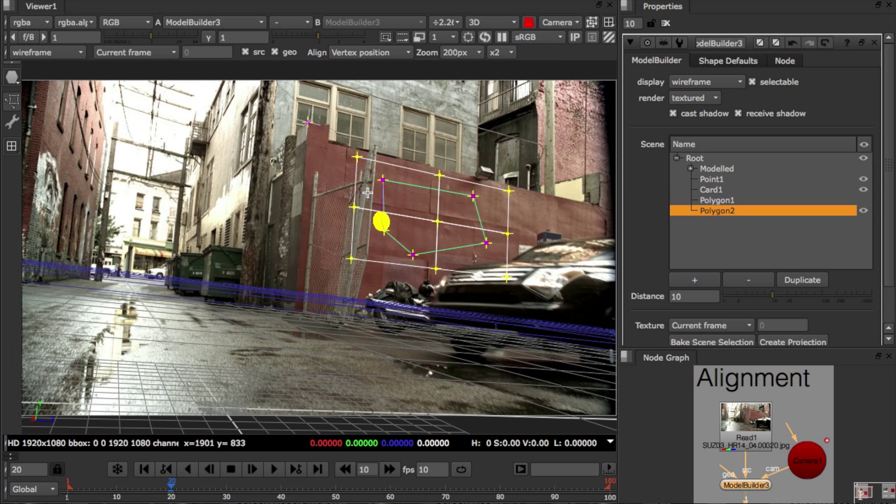
pyautogui.press('Return')
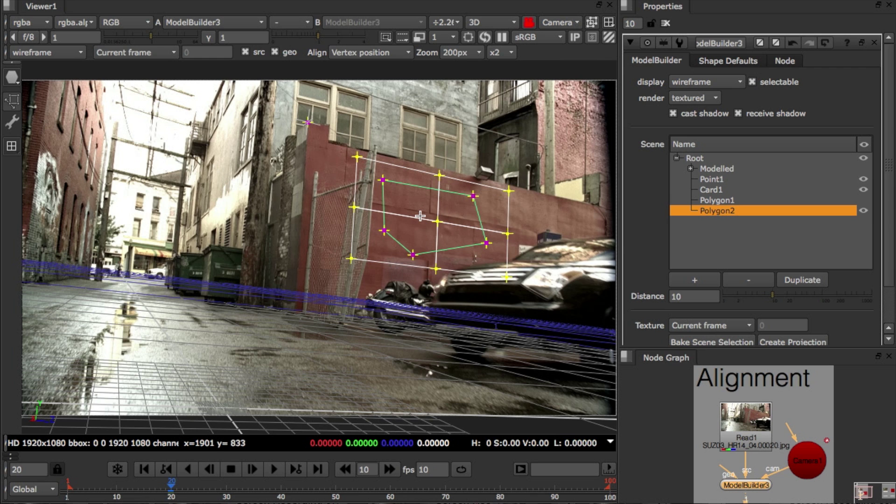
# Step: Examine how the second polygon lies on the card's plane by orbiting the scene in a free view
pyautogui.hotkey('ctrl', 'l')
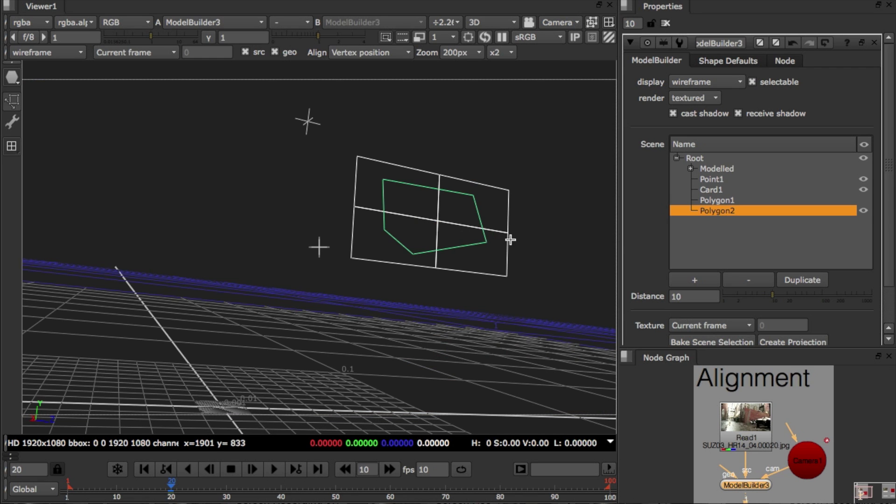
pyautogui.scroll(-6, 474, 245)
pyautogui.keyDown('ctrl'); pyautogui.moveTo(476, 242); pyautogui.dragTo(265, 275); pyautogui.keyUp('ctrl')
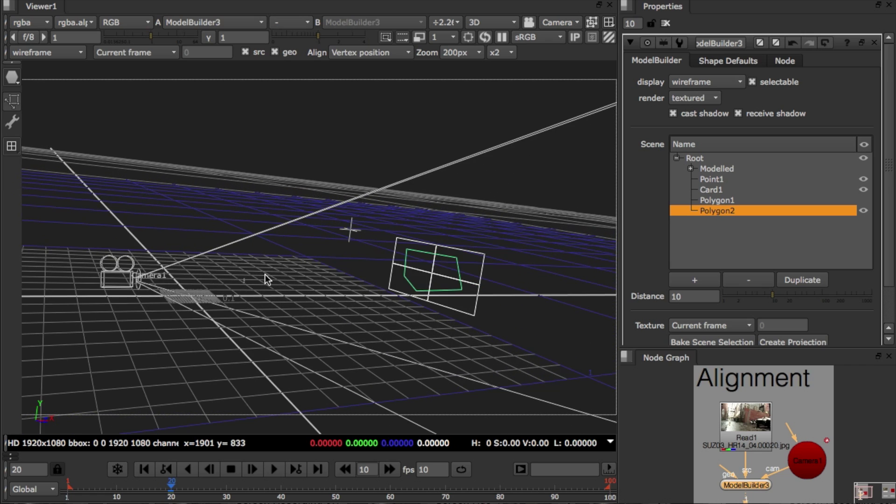
pyautogui.keyDown('ctrl'); pyautogui.moveTo(67, 313); pyautogui.dragTo(426, 298); pyautogui.keyUp('ctrl')
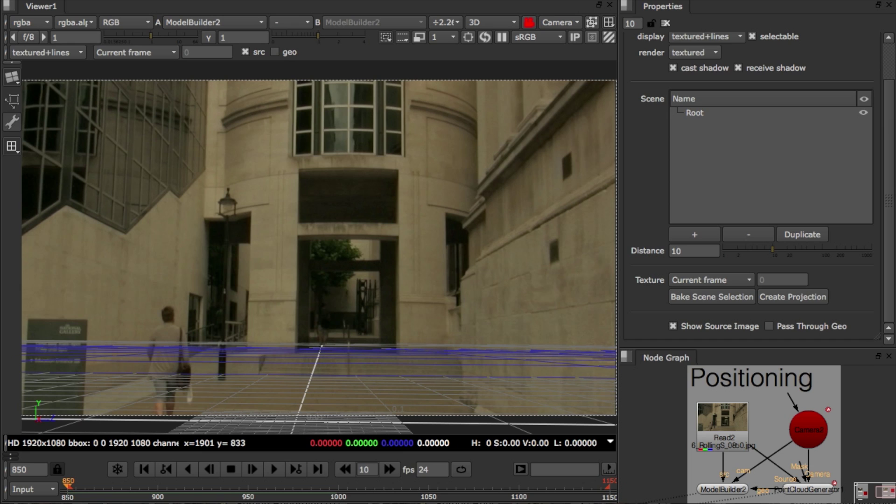
# Step: In the Positioning setup, open the PointCloudGenerator's groups, play the shot to check the point cloud, and return to frame 851
pyautogui.click(804, 490)
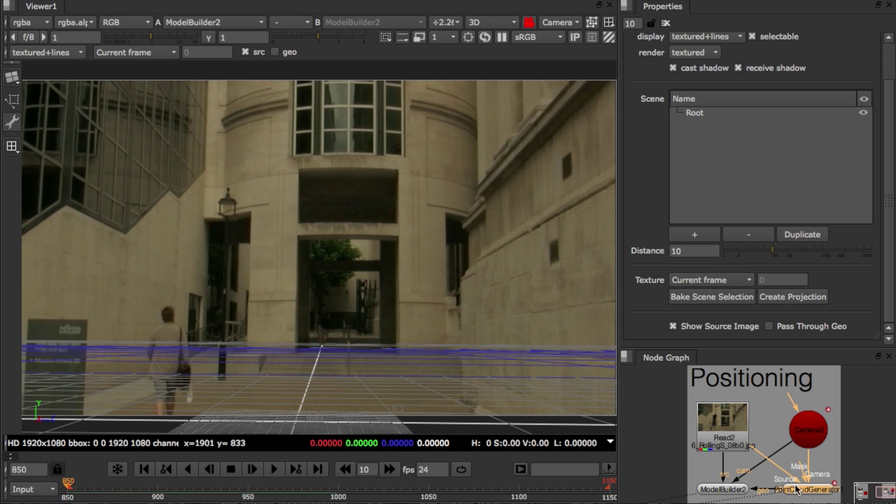
pyautogui.doubleClick(813, 490)
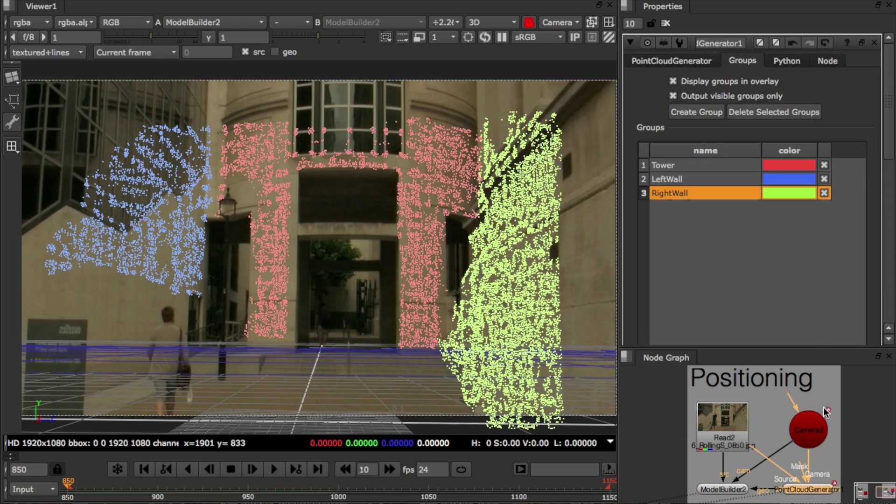
pyautogui.click(274, 470)
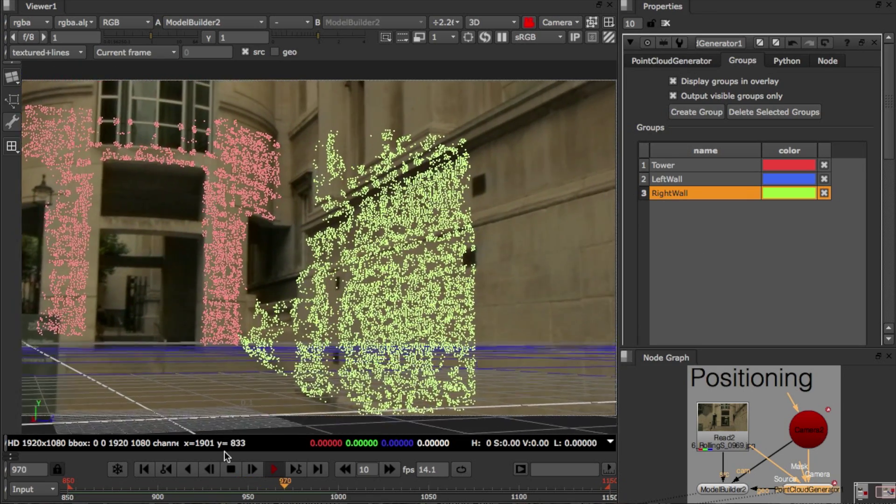
pyautogui.click(230, 469)
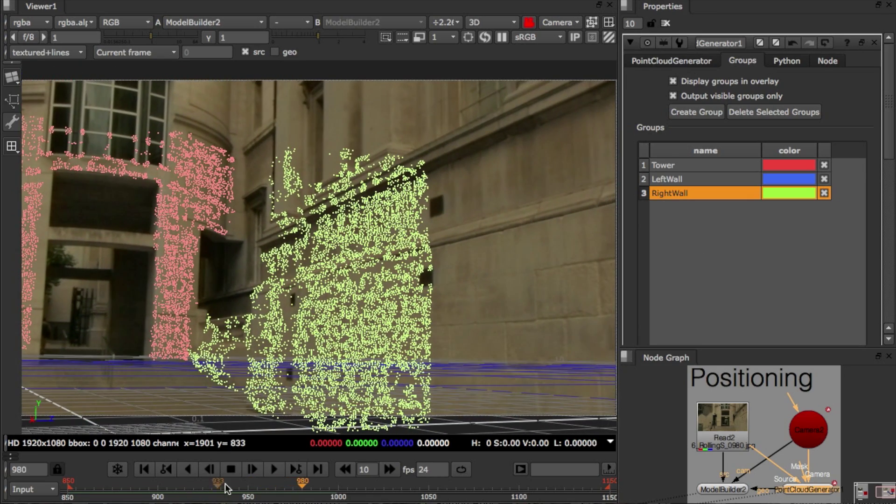
pyautogui.click(69, 489)
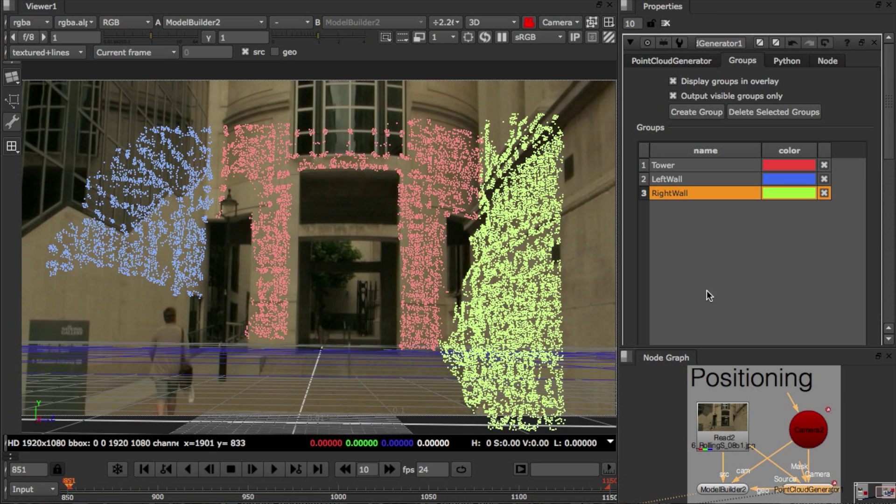
# Step: Toggle the visibility of the Tower, LeftWall and RightWall point groups, leaving only RightWall hidden
pyautogui.click(824, 165)
pyautogui.click(824, 179)
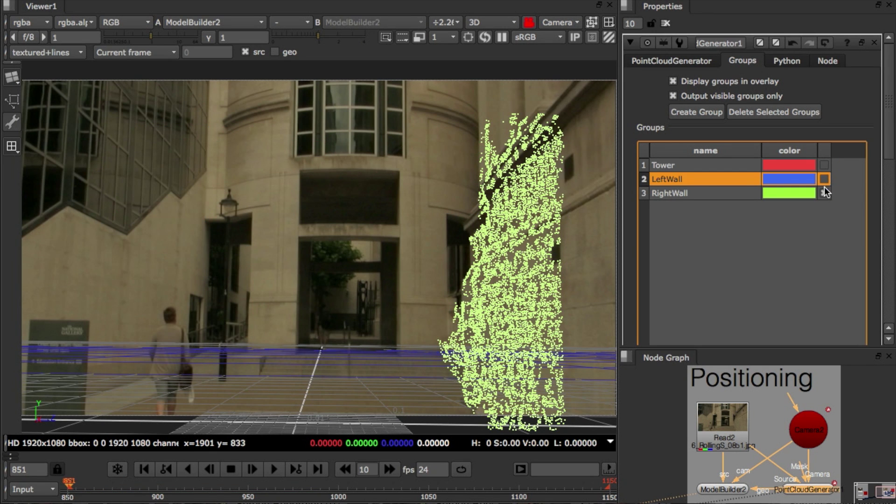
pyautogui.click(825, 191)
pyautogui.click(824, 178)
pyautogui.click(825, 165)
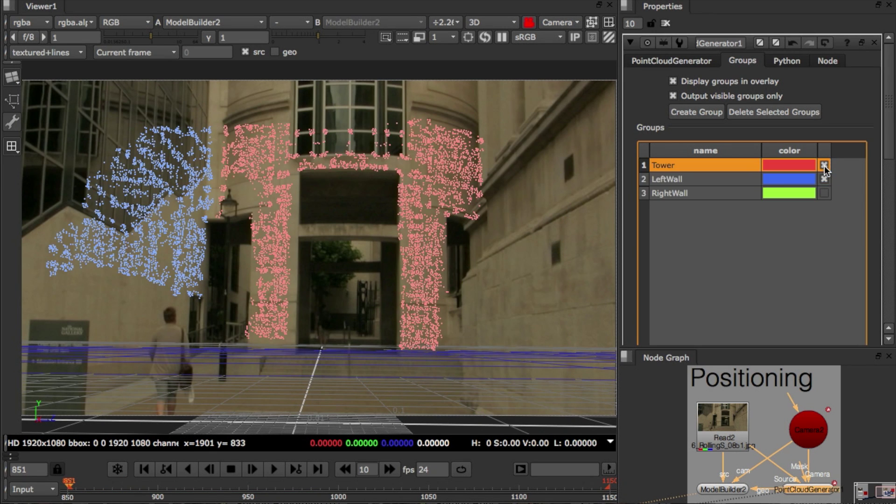
# Step: Hide the Tower point group, select all the LeftWall points as vertices in the PointCloudGenerator view, and create a card from them
pyautogui.click(824, 166)
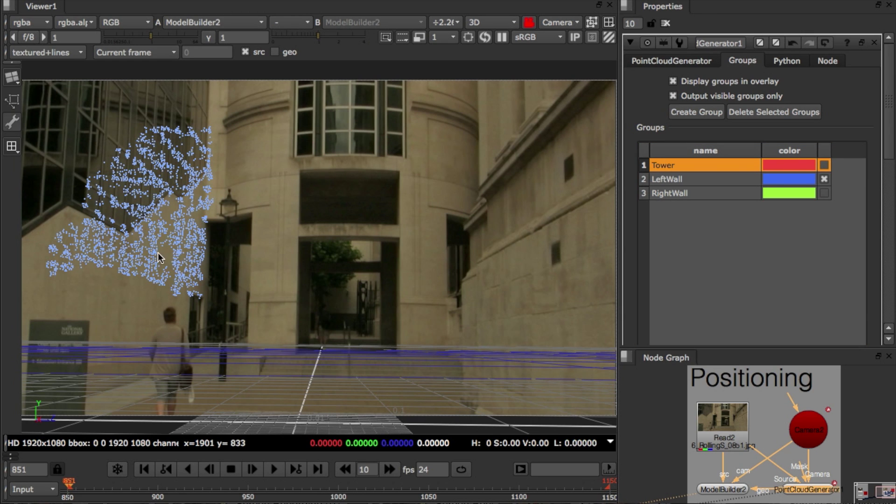
pyautogui.click(17, 146)
pyautogui.click(62, 168)
pyautogui.press('2')
pyautogui.moveTo(41, 97); pyautogui.dragTo(247, 356)
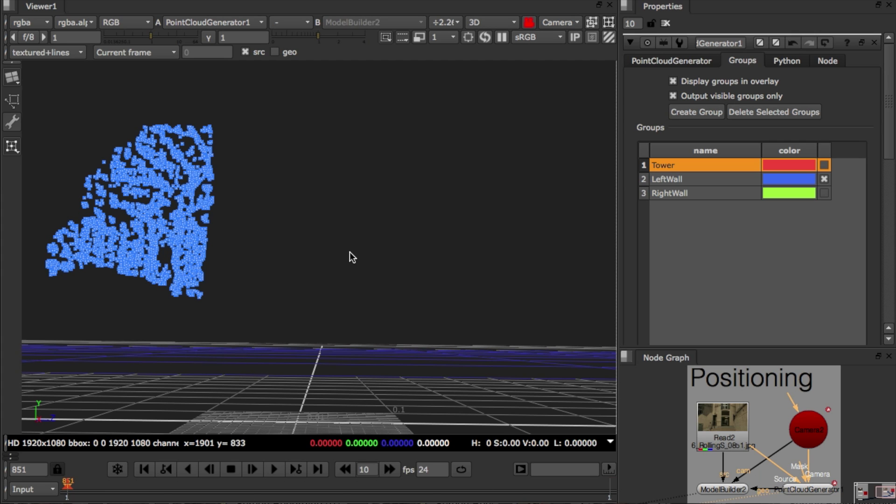
pyautogui.press('1')
pyautogui.click(10, 80)
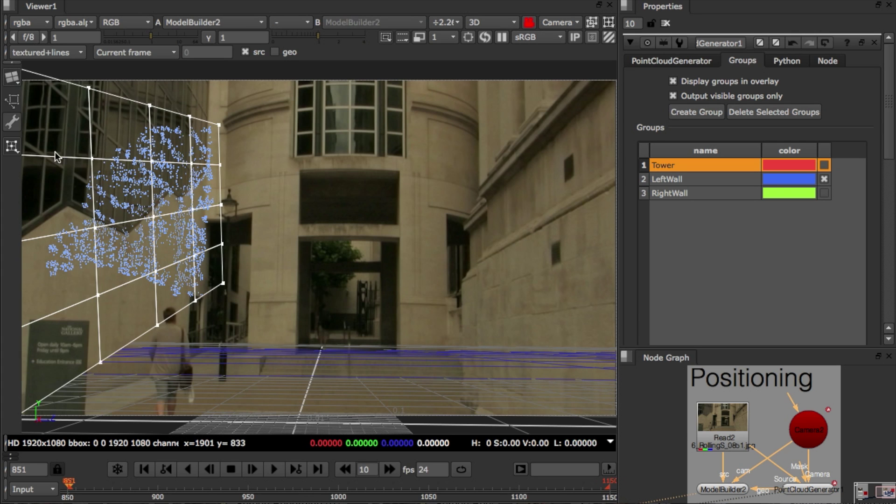
# Step: Select the new card as an object, and move and rotate it to line up with the left wall's points
pyautogui.click(14, 148)
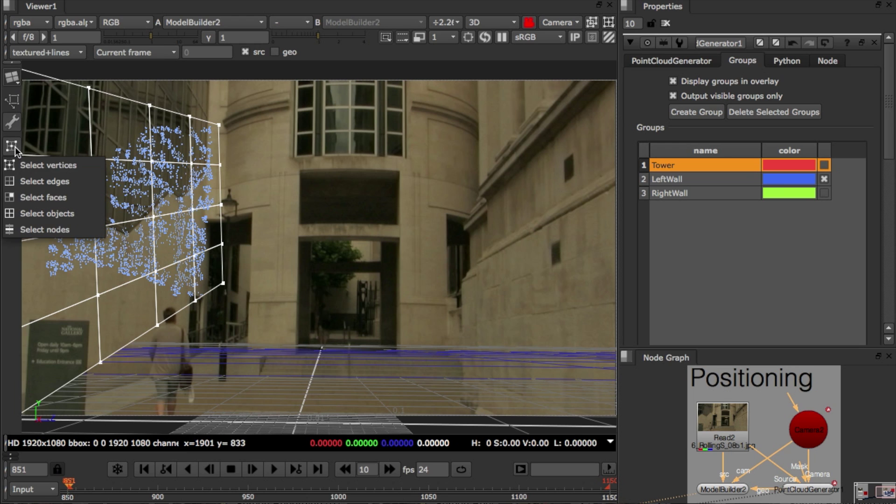
pyautogui.click(71, 215)
pyautogui.click(159, 225)
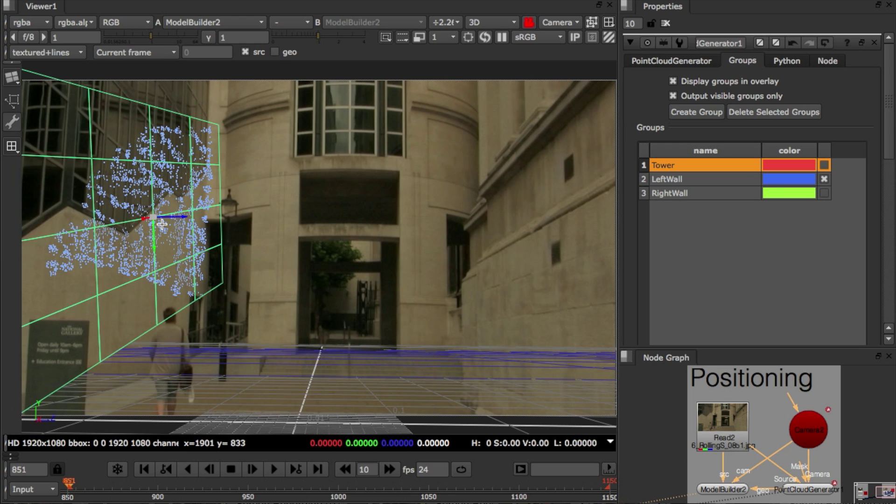
pyautogui.keyDown('ctrl'); pyautogui.moveTo(143, 212); pyautogui.dragTo(115, 210); pyautogui.keyUp('ctrl')
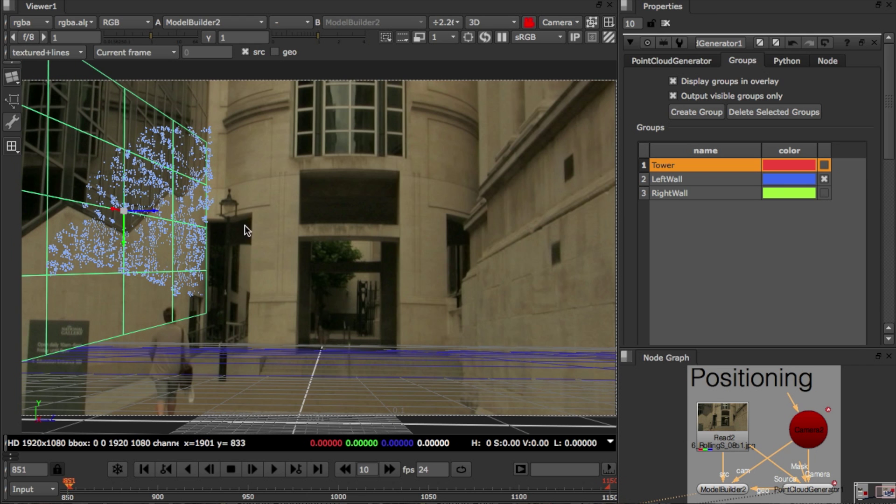
# Step: Show the Tower point group, hide LeftWall, and select vertices on both of the tower's columns and upper corners in the PointCloudGenerator view
pyautogui.click(825, 166)
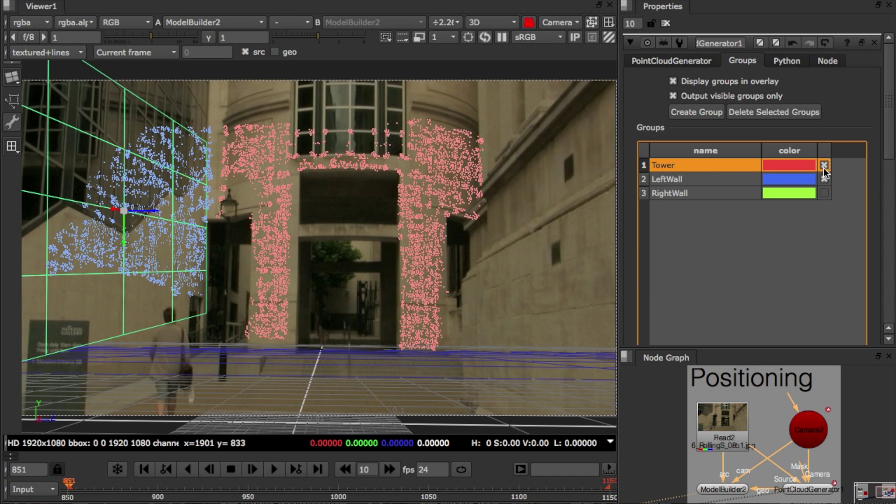
pyautogui.click(825, 179)
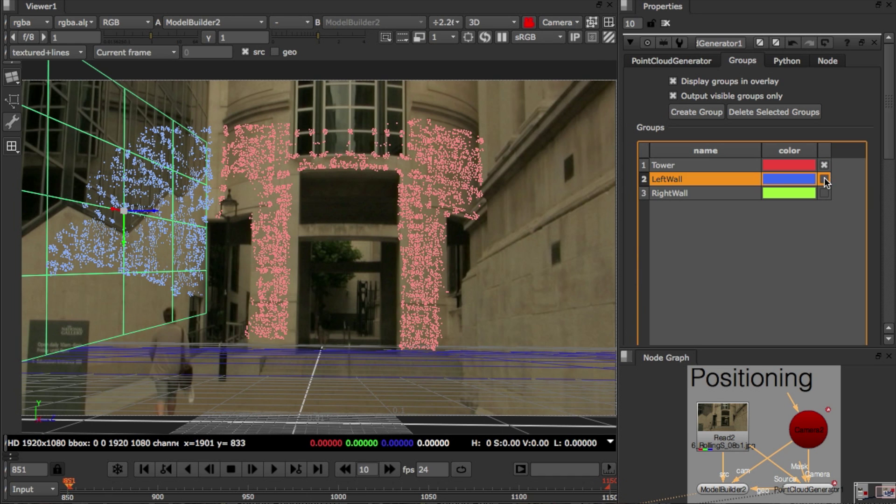
pyautogui.click(11, 146)
pyautogui.click(24, 164)
pyautogui.press('2')
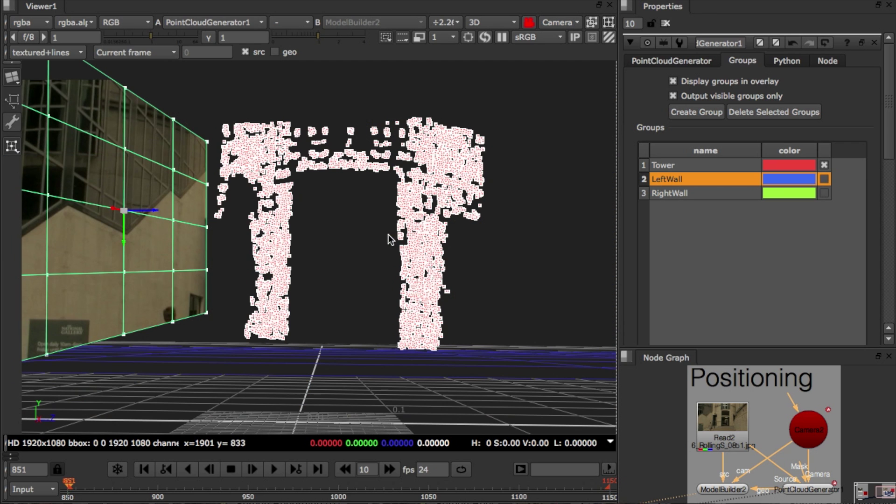
pyautogui.moveTo(252, 95); pyautogui.dragTo(287, 387)
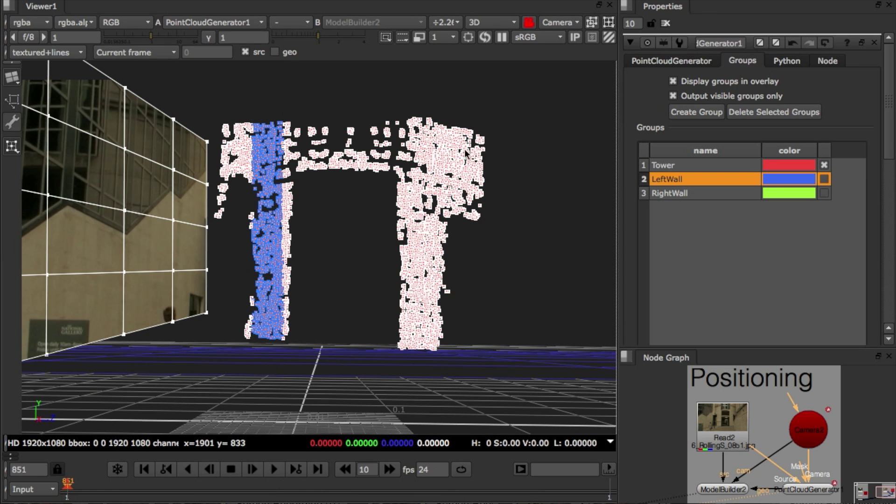
pyautogui.keyDown('shift'); pyautogui.moveTo(413, 111); pyautogui.dragTo(440, 376); pyautogui.keyUp('shift')
pyautogui.moveTo(427, 136); pyautogui.dragTo(455, 177)
pyautogui.keyDown('shift'); pyautogui.moveTo(239, 136); pyautogui.dragTo(272, 163); pyautogui.keyUp('shift')
pyautogui.press('1')
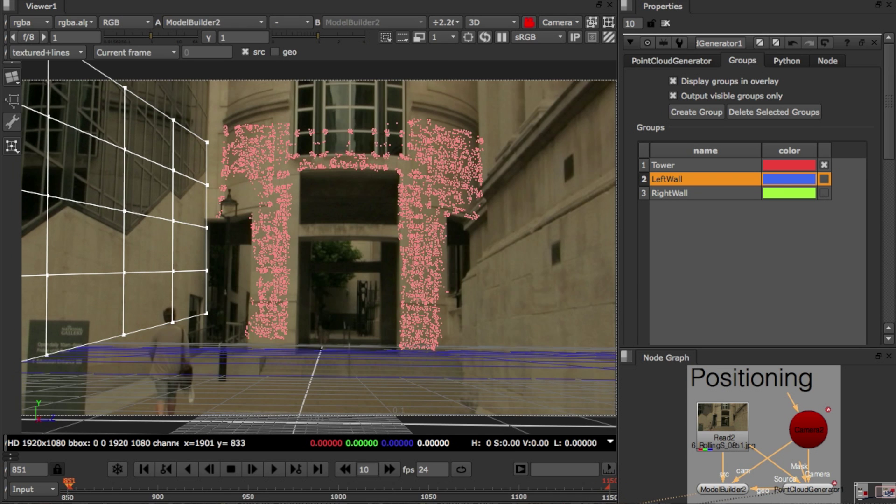
# Step: Create a cylinder from the selected tower points, and adjust it as an object to fit the curved tower facade
pyautogui.click(12, 77)
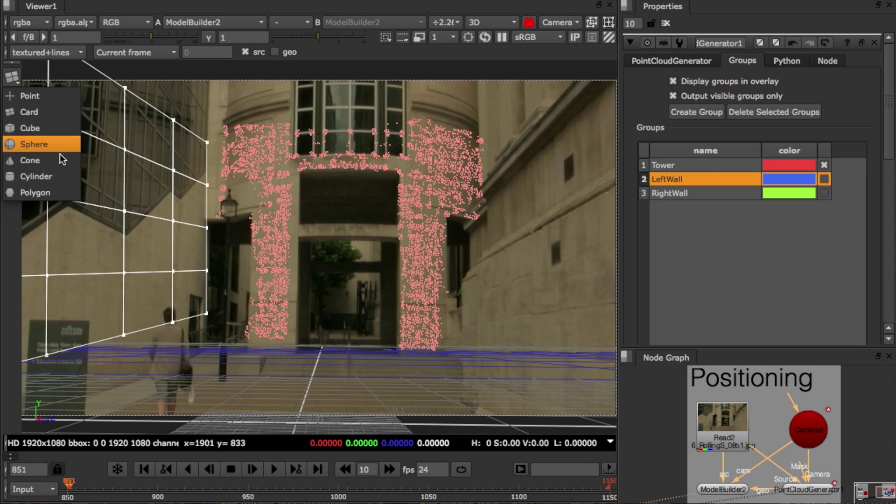
pyautogui.click(55, 175)
pyautogui.click(12, 147)
pyautogui.click(62, 212)
pyautogui.click(300, 233)
pyautogui.keyDown('ctrl'); pyautogui.keyDown('shift'); pyautogui.moveTo(354, 228); pyautogui.dragTo(159, 227); pyautogui.keyUp('shift'); pyautogui.keyUp('ctrl')
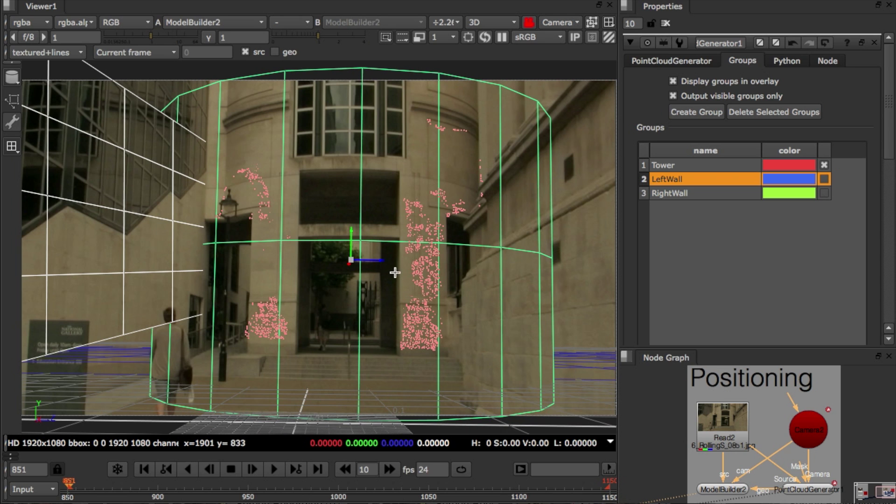
# Step: Show the LeftWall and RightWall point groups, unlock the view from the camera, and examine how the card and cylinder fit the point cloud
pyautogui.click(824, 179)
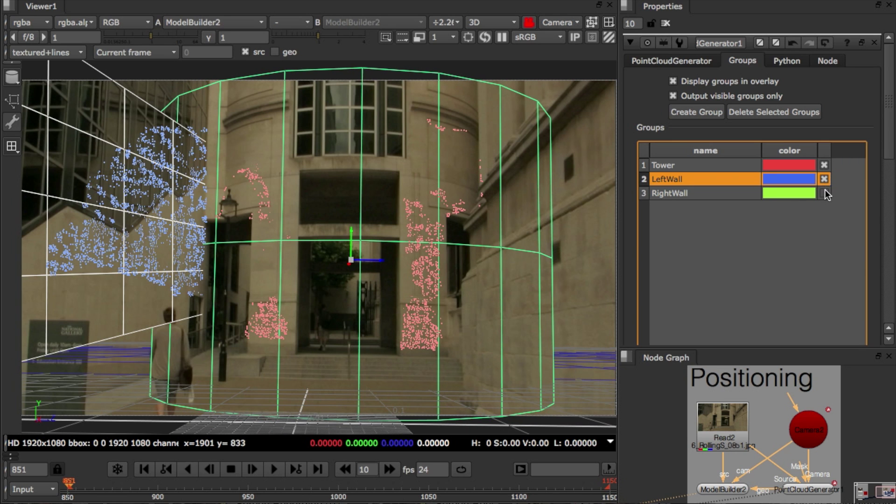
pyautogui.click(823, 193)
pyautogui.hotkey('ctrl', 'l')
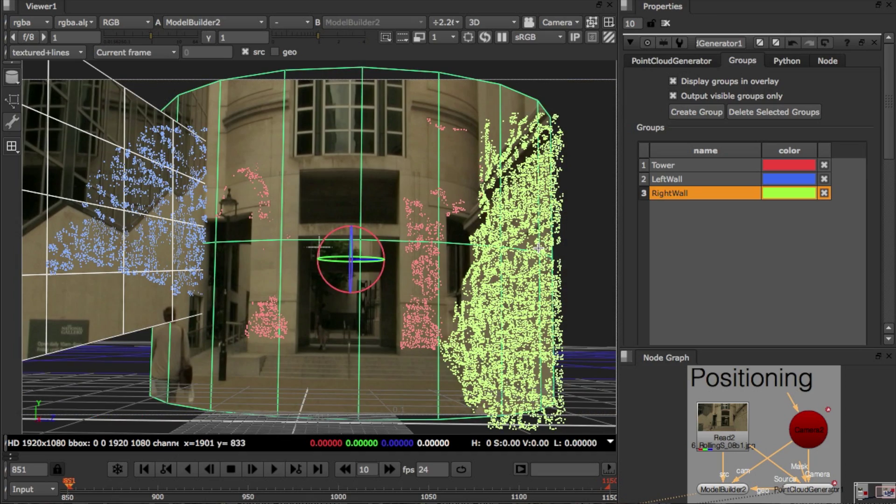
pyautogui.keyDown('alt'); pyautogui.moveTo(552, 243); pyautogui.dragTo(346, 245, button='middle'); pyautogui.keyUp('alt')
pyautogui.keyDown('ctrl'); pyautogui.moveTo(510, 237); pyautogui.dragTo(295, 248); pyautogui.keyUp('ctrl')
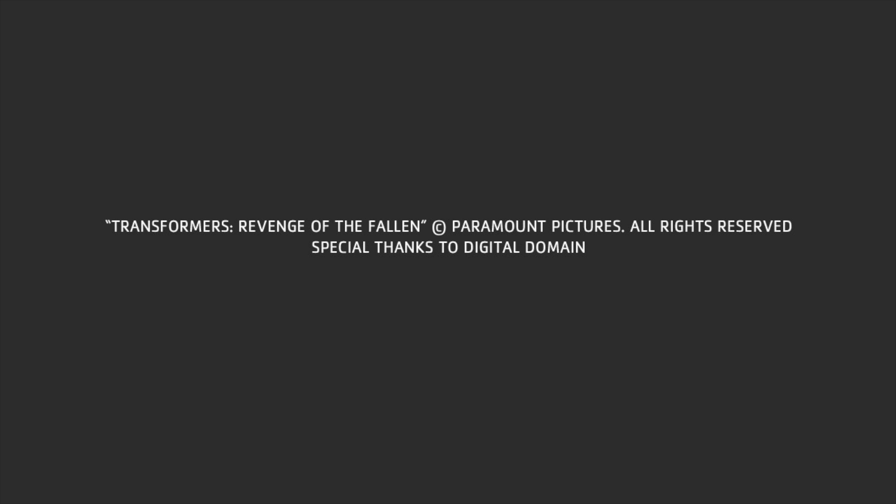